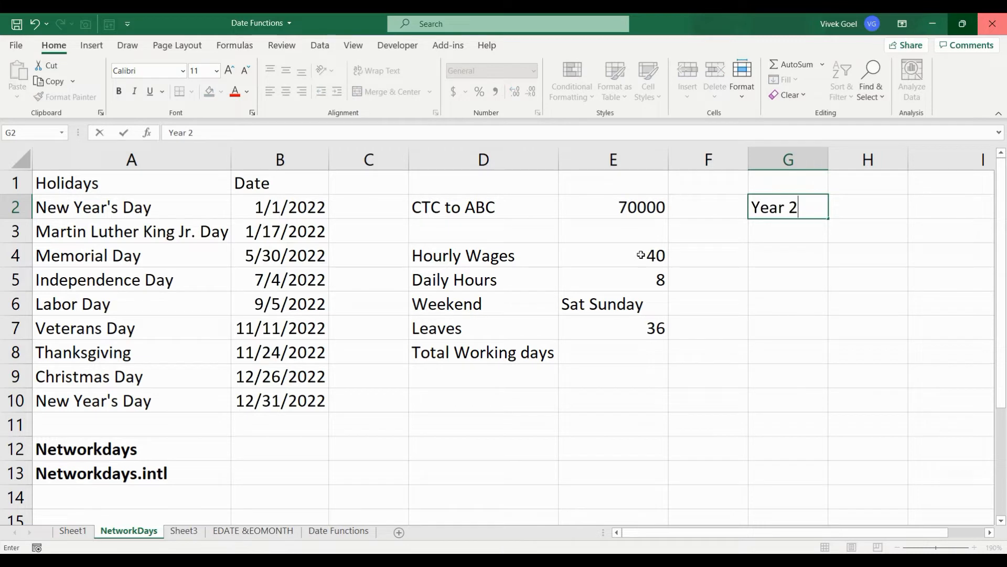
# Enter the label "Year 2022" in cell G2.
pyautogui.click(619, 326)
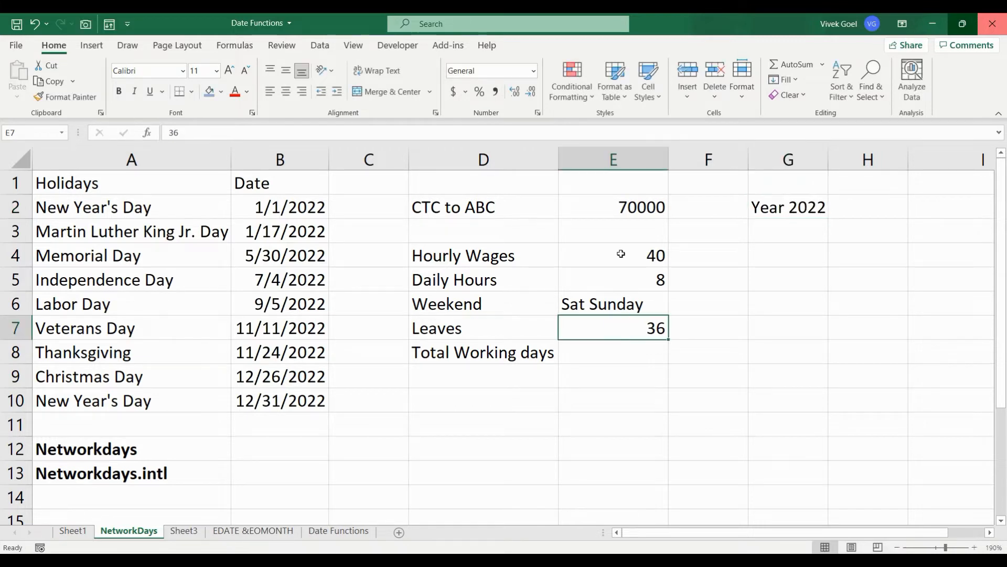
pyautogui.click(621, 254)
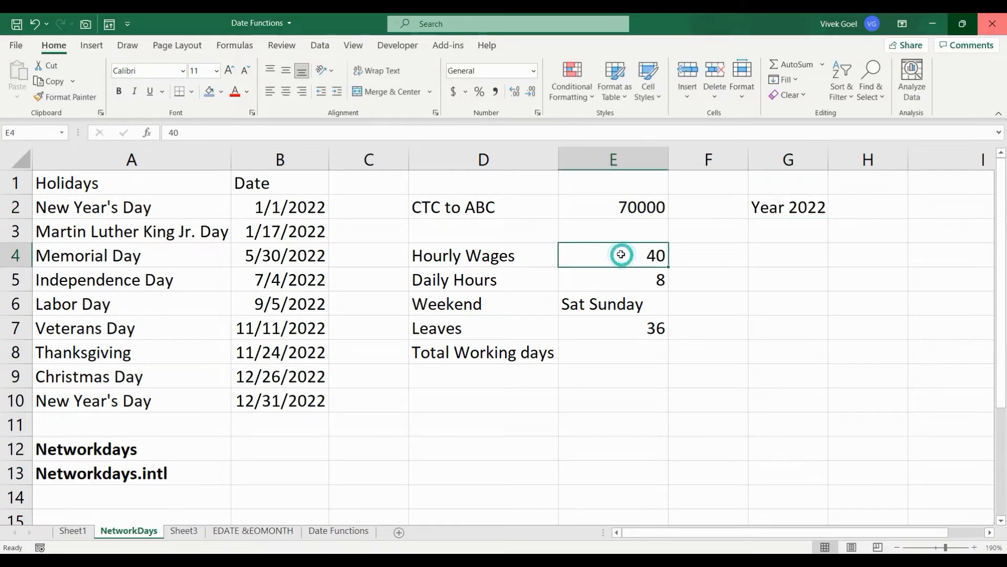
pyautogui.click(453, 91)
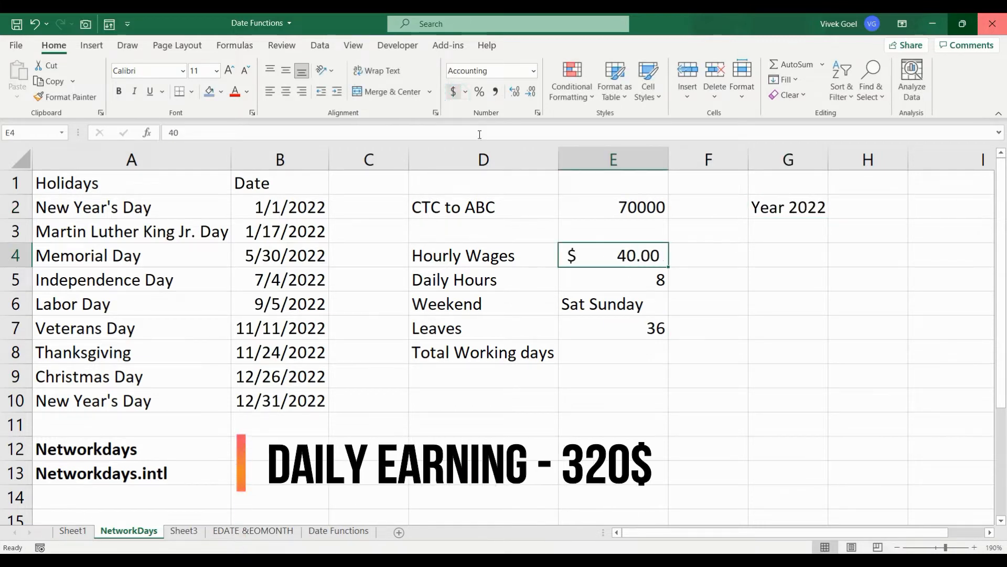
pyautogui.click(619, 277)
pyautogui.hotkey('ctrl', 'z')
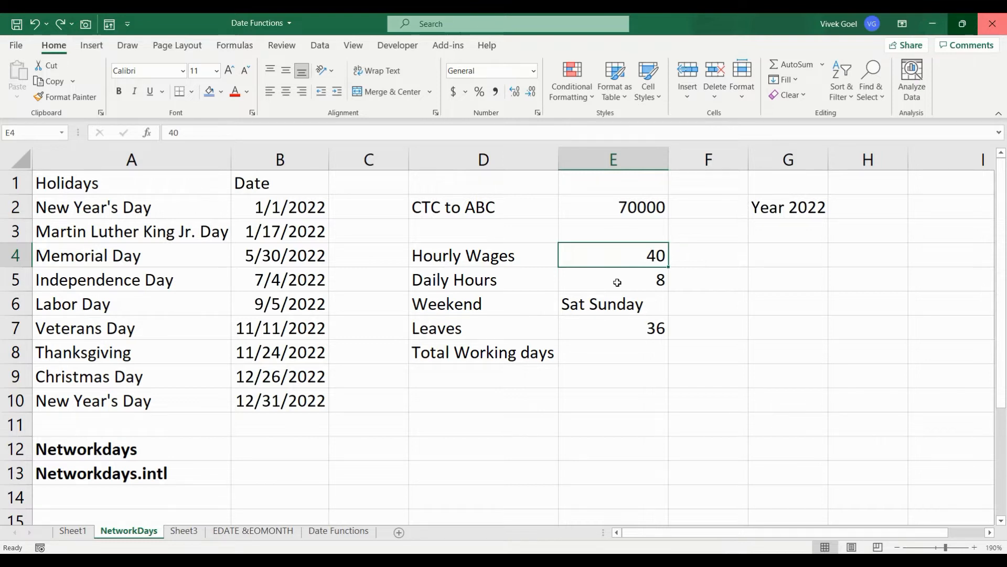
# Make the CTC to ABC amount in cell E2 bold.
pyautogui.moveTo(611, 208); pyautogui.dragTo(539, 207)
pyautogui.click(599, 208)
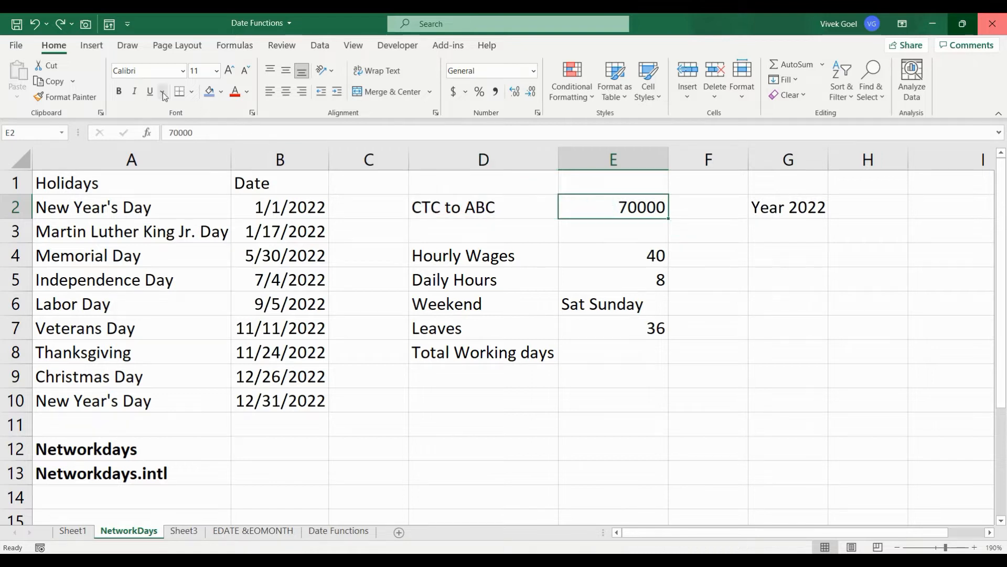
pyautogui.click(119, 92)
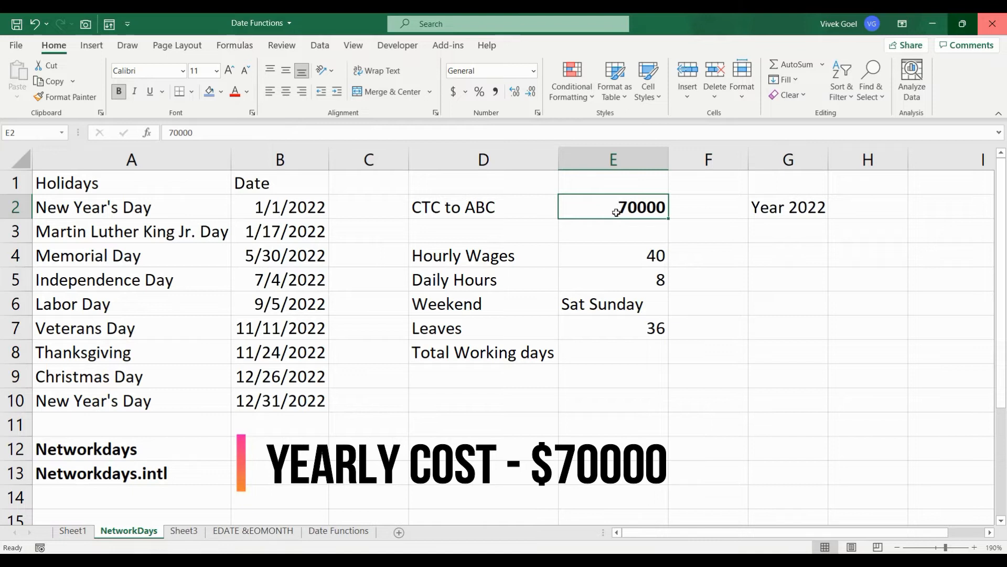
pyautogui.click(481, 214)
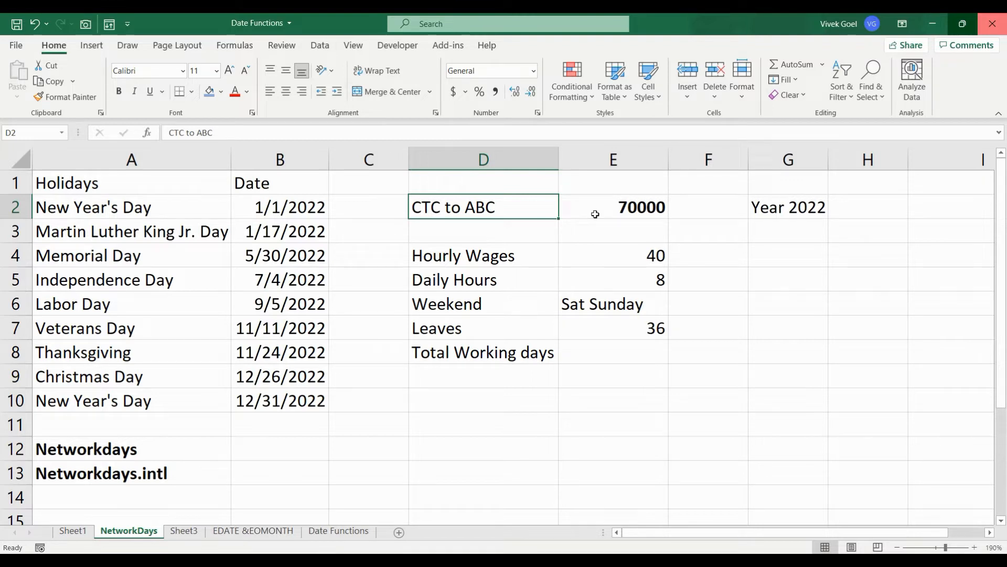
pyautogui.moveTo(602, 328); pyautogui.dragTo(529, 333)
pyautogui.click(119, 91)
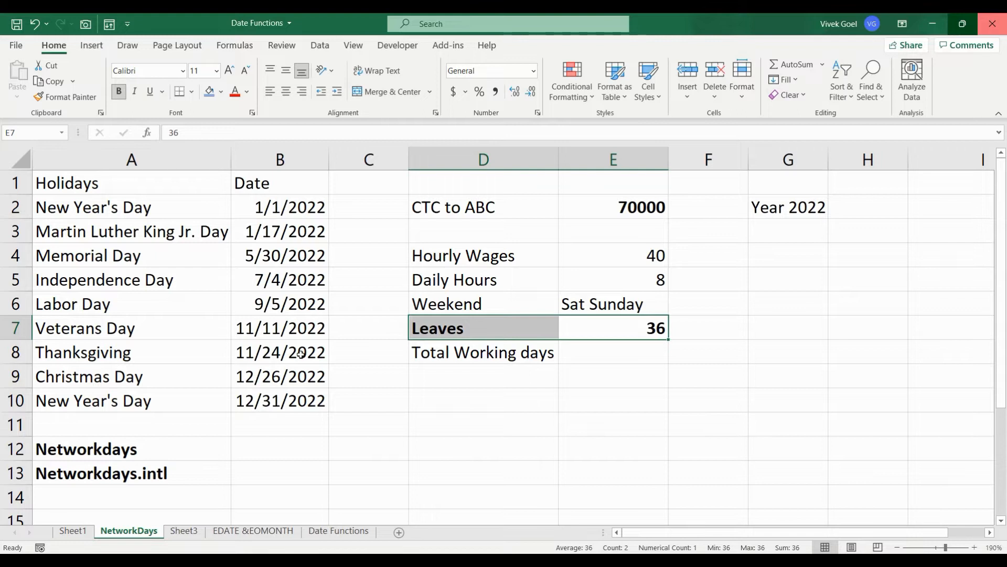
pyautogui.hotkey('ctrl', 'z')
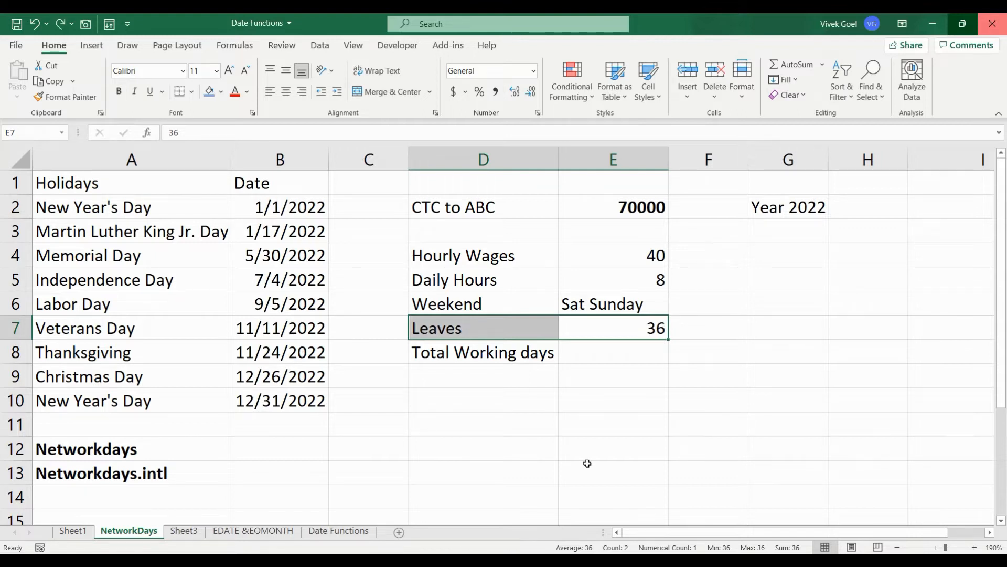
pyautogui.click(635, 405)
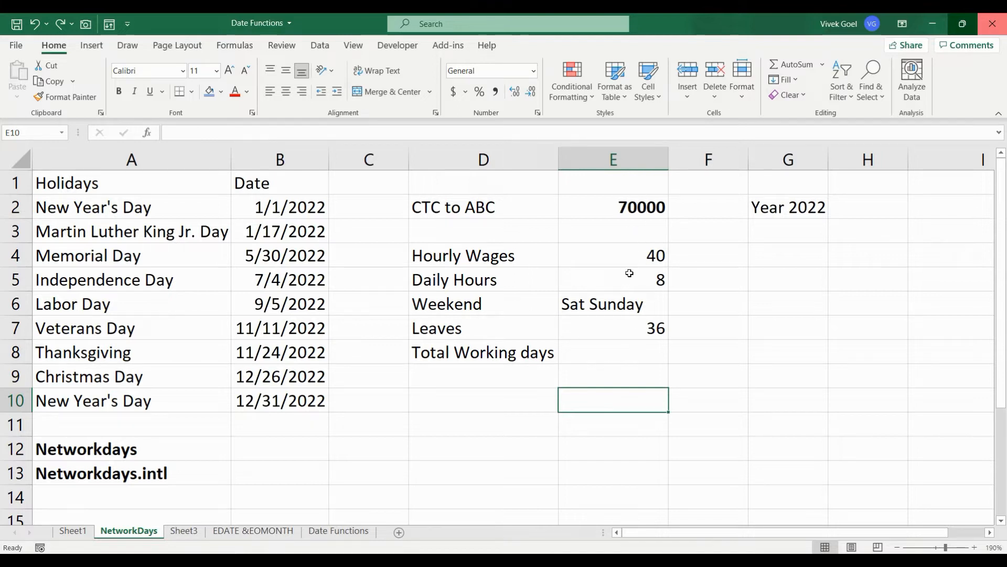
# Enter the label "earnings-ctc" in cell F4 and autofit column F to it.
pyautogui.click(718, 255)
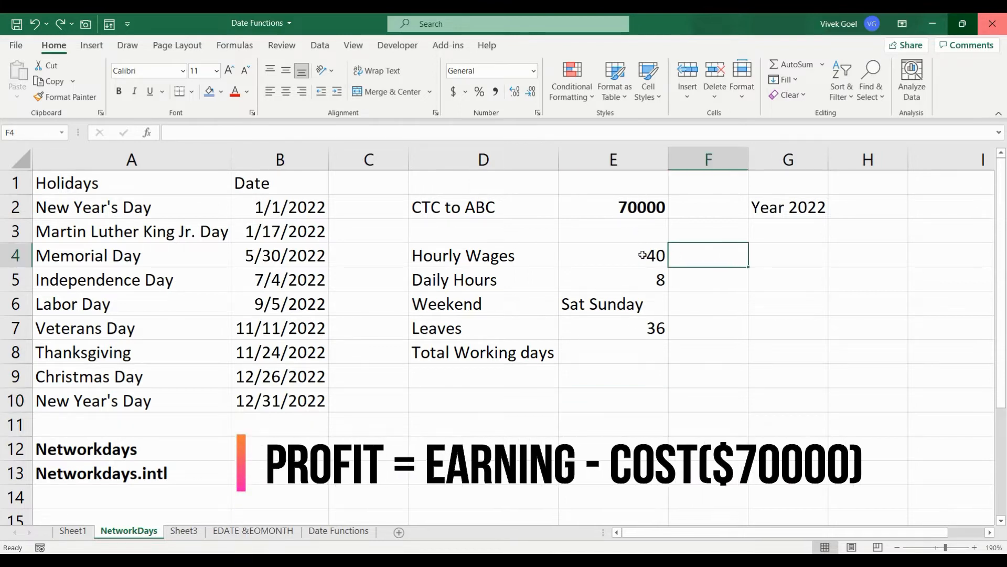
pyautogui.write('ear')
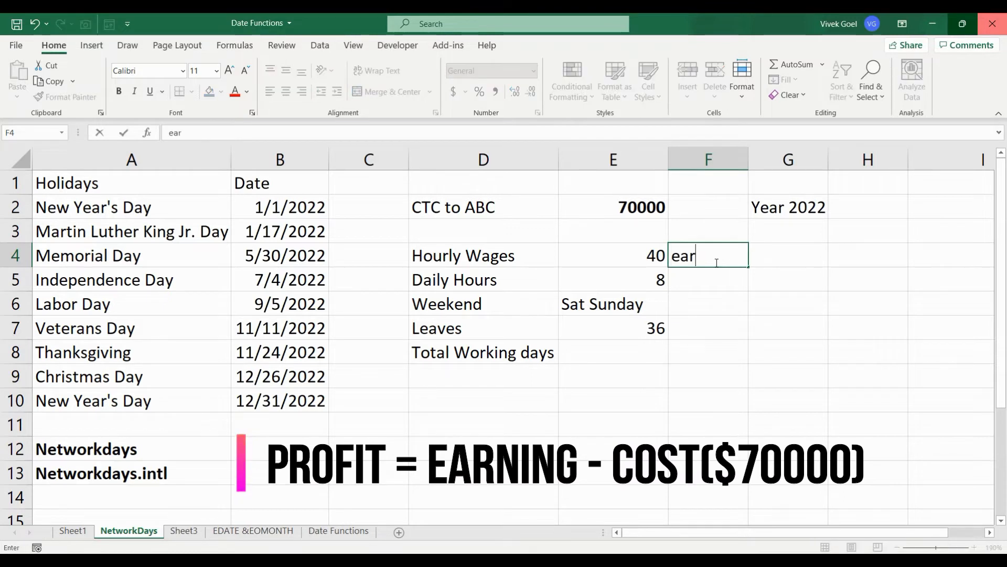
pyautogui.write('nings-ctc')
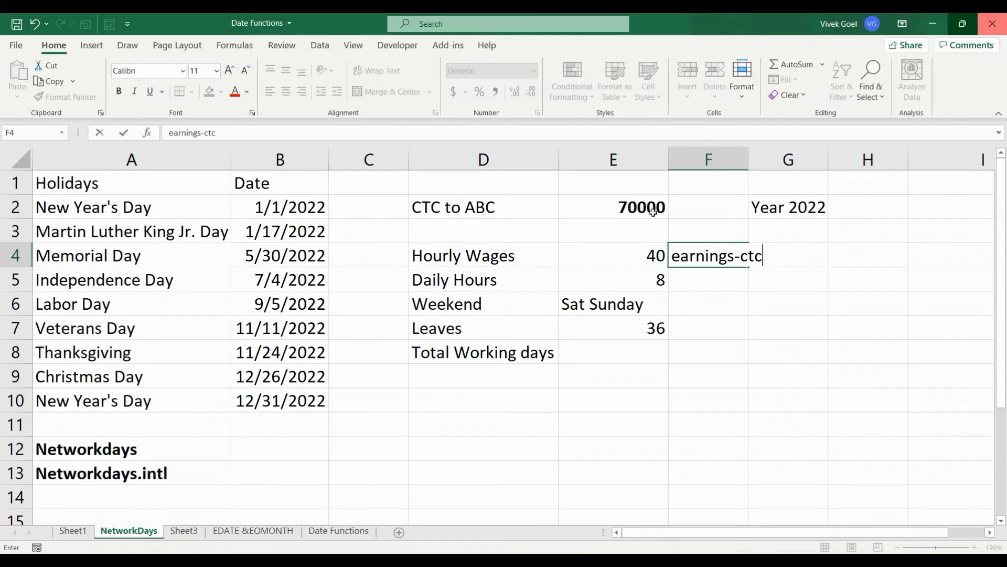
pyautogui.doubleClick(747, 158)
# Calculate the daily earnings in cell F5 with =E4*E5 and make the result bold.
pyautogui.click(653, 255)
pyautogui.press('Right')
pyautogui.press('Down')
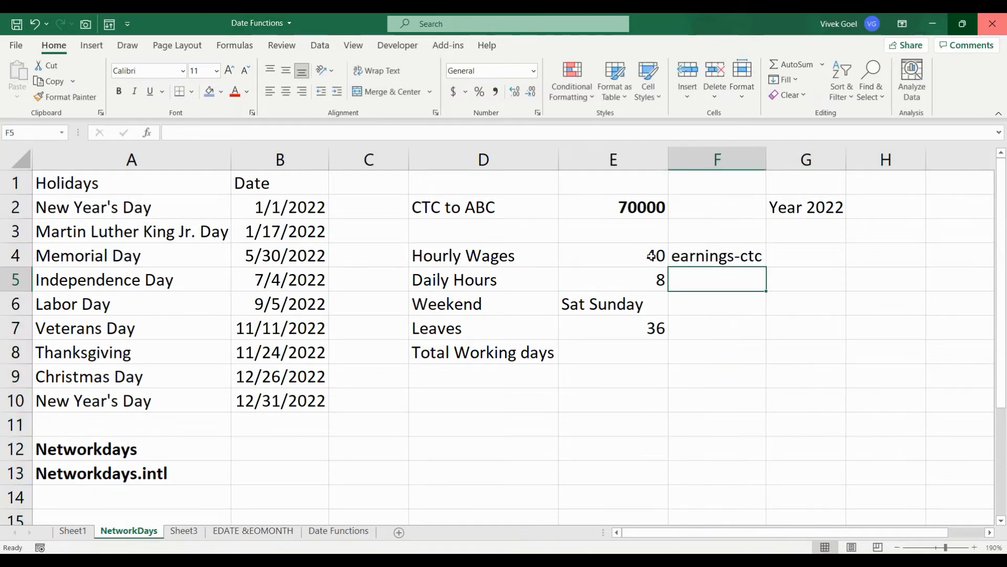
pyautogui.write('=')
pyautogui.click(651, 256)
pyautogui.write('*')
pyautogui.click(653, 280)
pyautogui.hotkey('ctrl', 'Return')
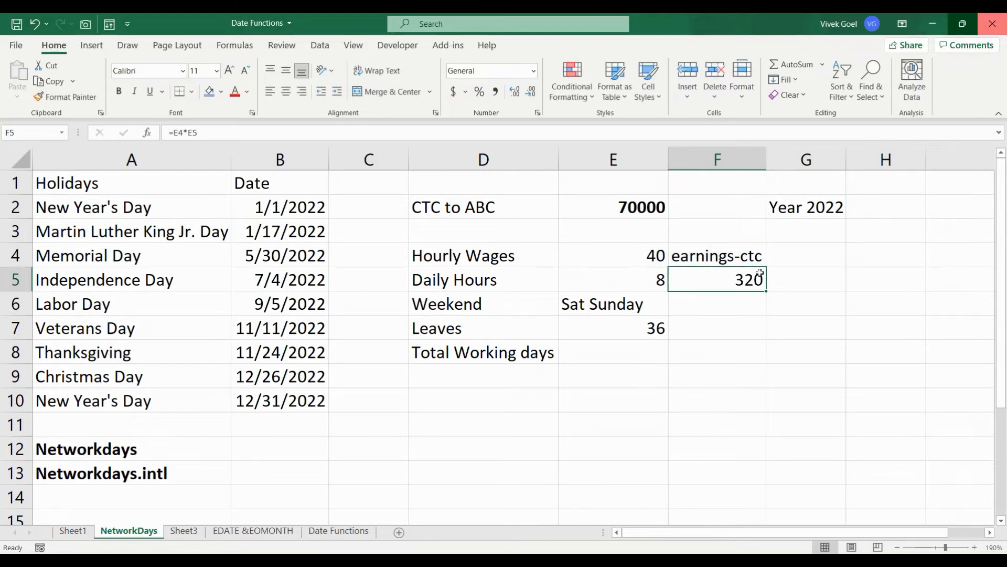
pyautogui.hotkey('ctrl', 'b')
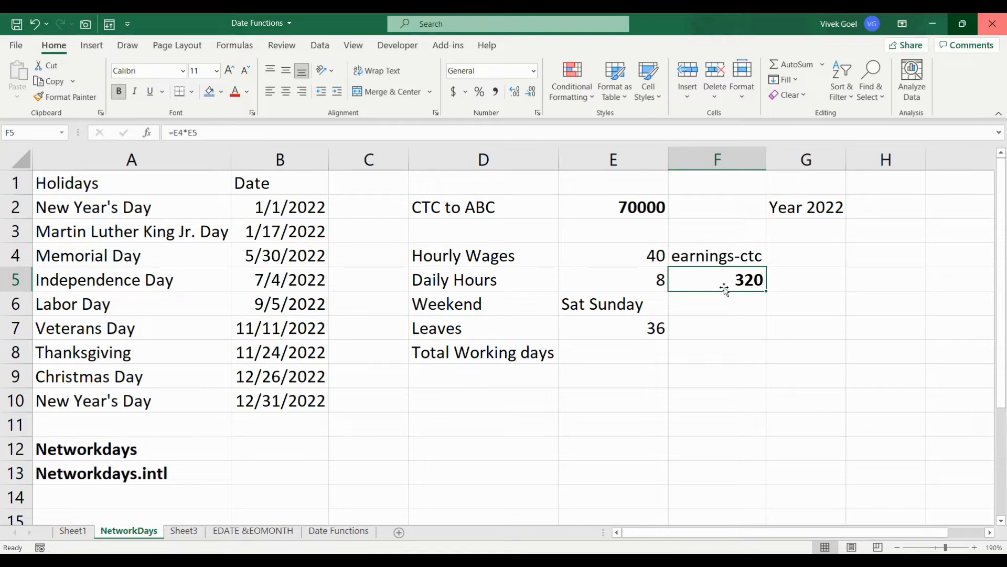
# Begin a NETWORKDAYS.INTL formula in cell E8 for the total working days.
pyautogui.click(536, 358)
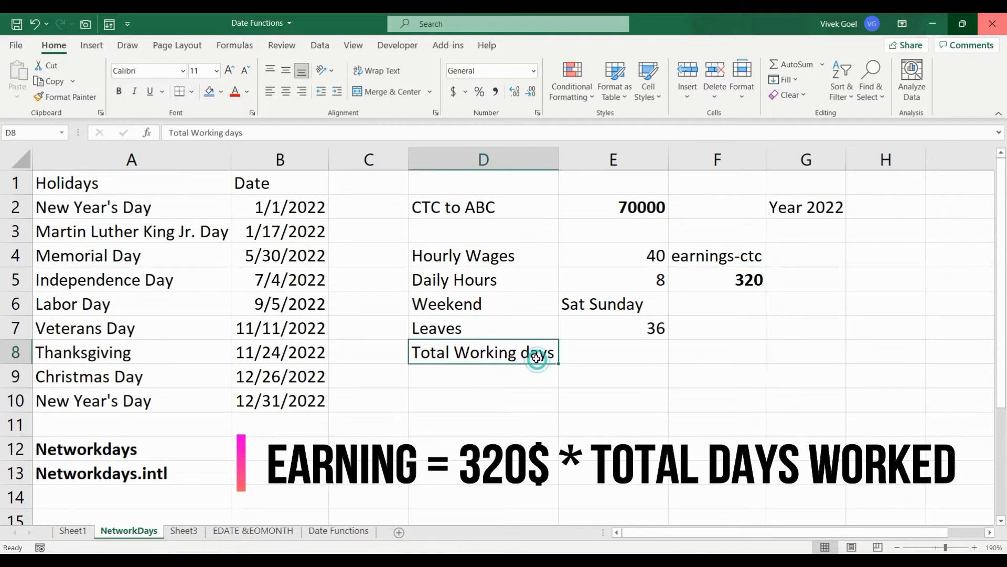
pyautogui.click(581, 354)
pyautogui.write('-')
pyautogui.press('Escape')
pyautogui.write('=n')
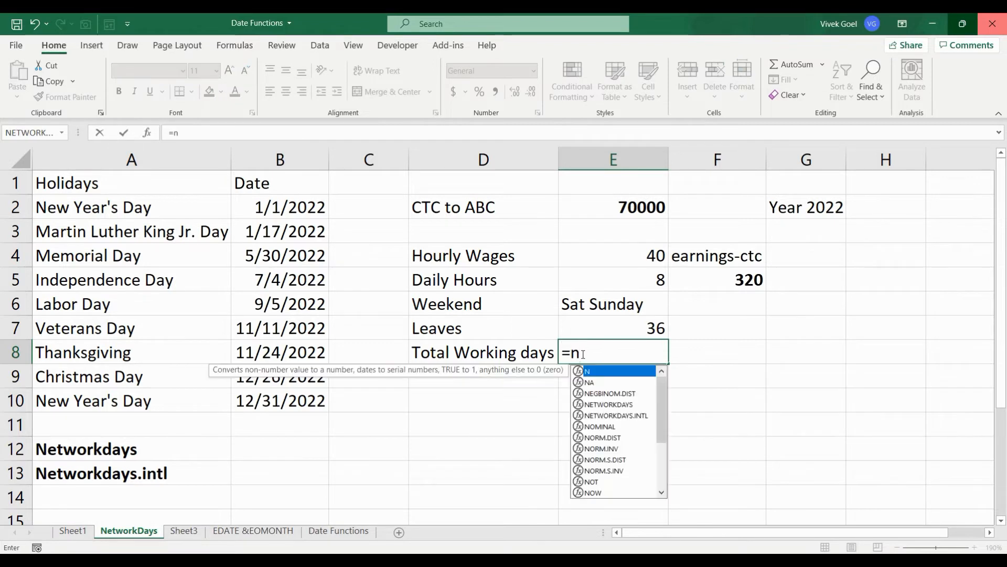
pyautogui.press('Down')
pyautogui.press('Down')
pyautogui.press('Down')
pyautogui.press('Down')
pyautogui.press('Tab')
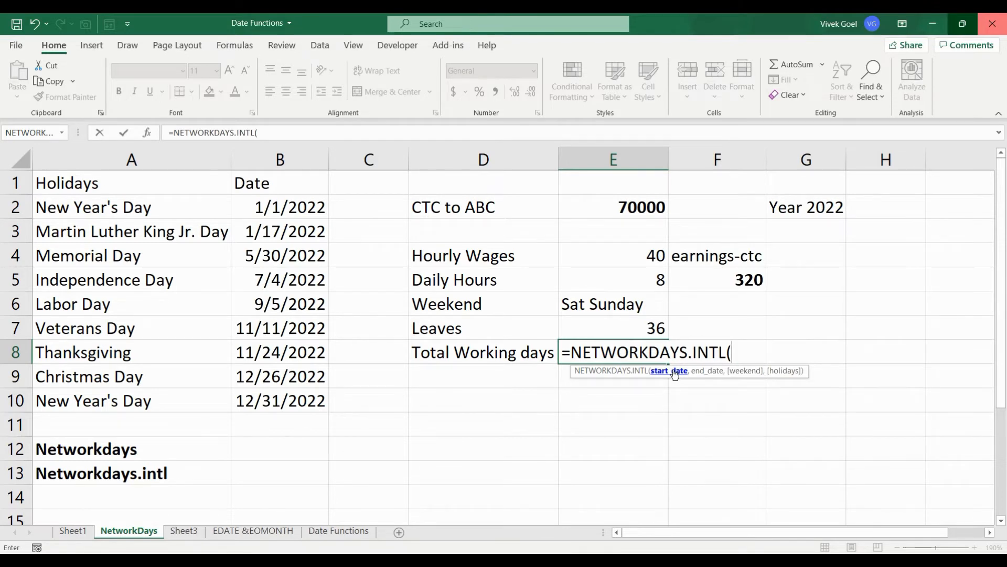
# Give the formula the start date DATE(2022,1,1) and the end date DATE(2022,12,31).
pyautogui.write('date')
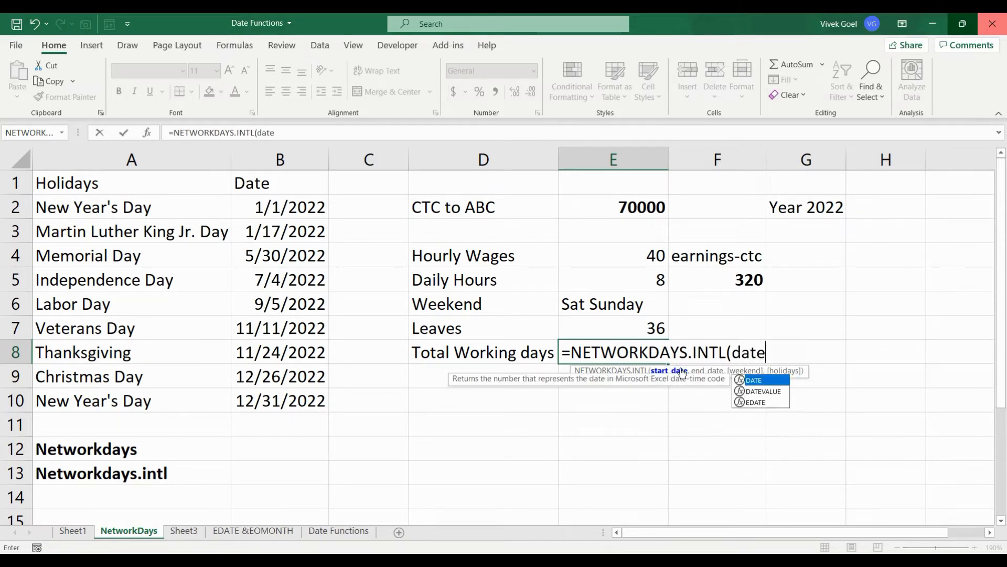
pyautogui.press('Tab')
pyautogui.write('20')
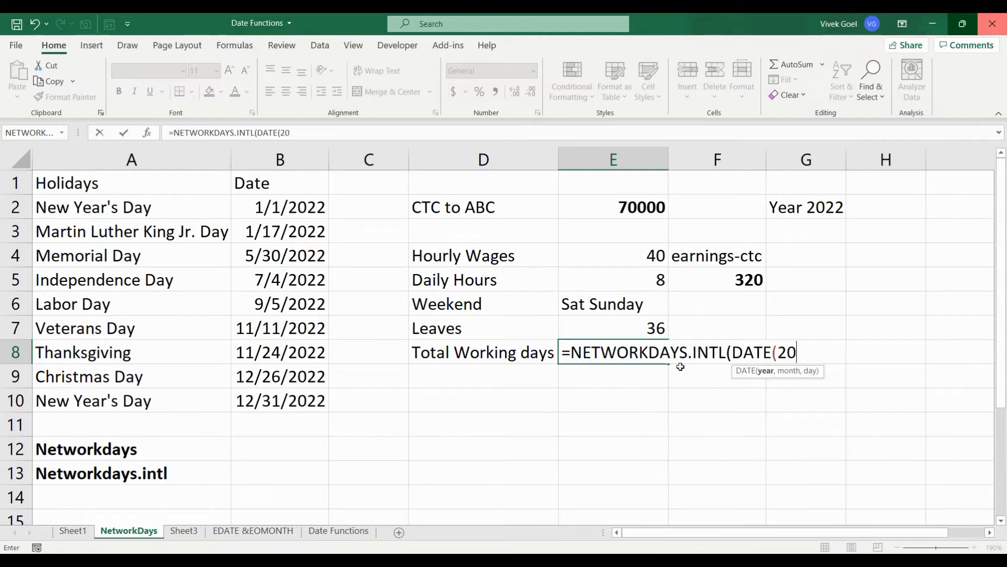
pyautogui.write('22,1,1')
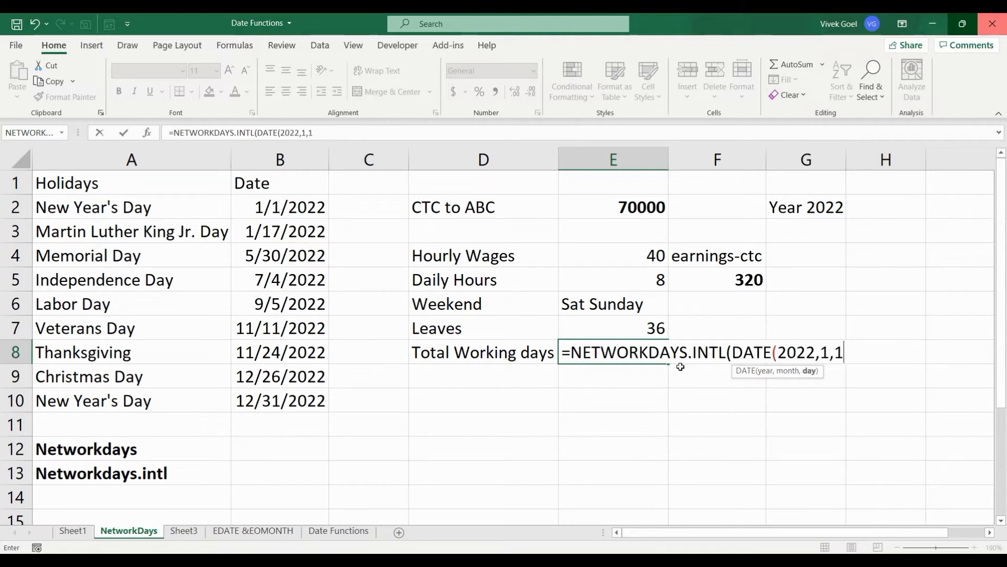
pyautogui.write(')')
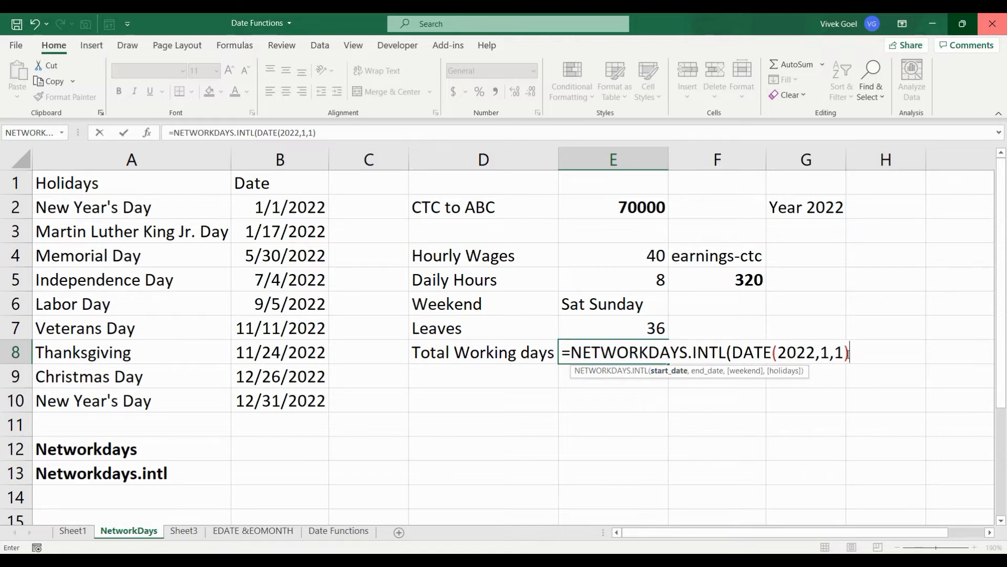
pyautogui.write(',date')
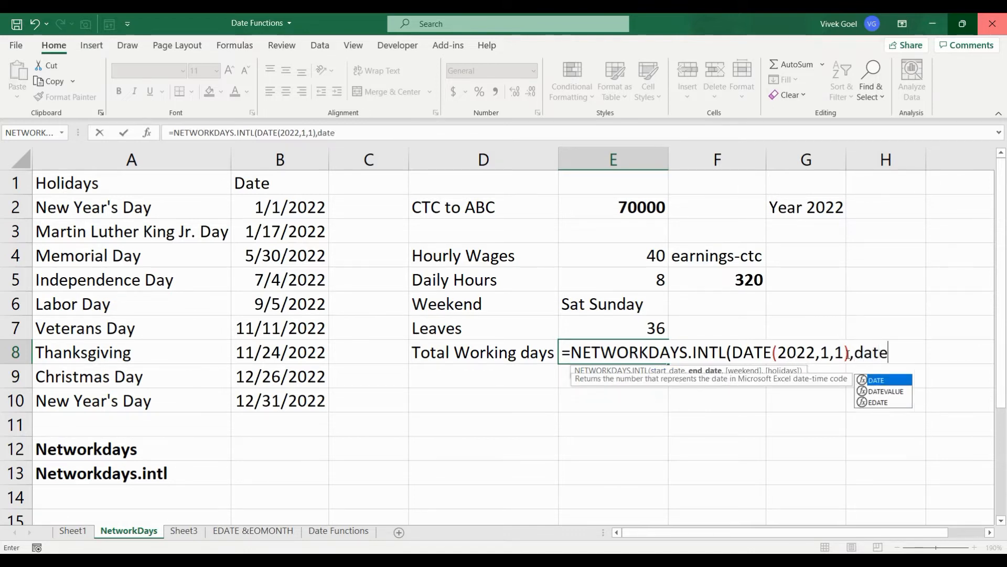
pyautogui.press('Tab')
pyautogui.write('2022')
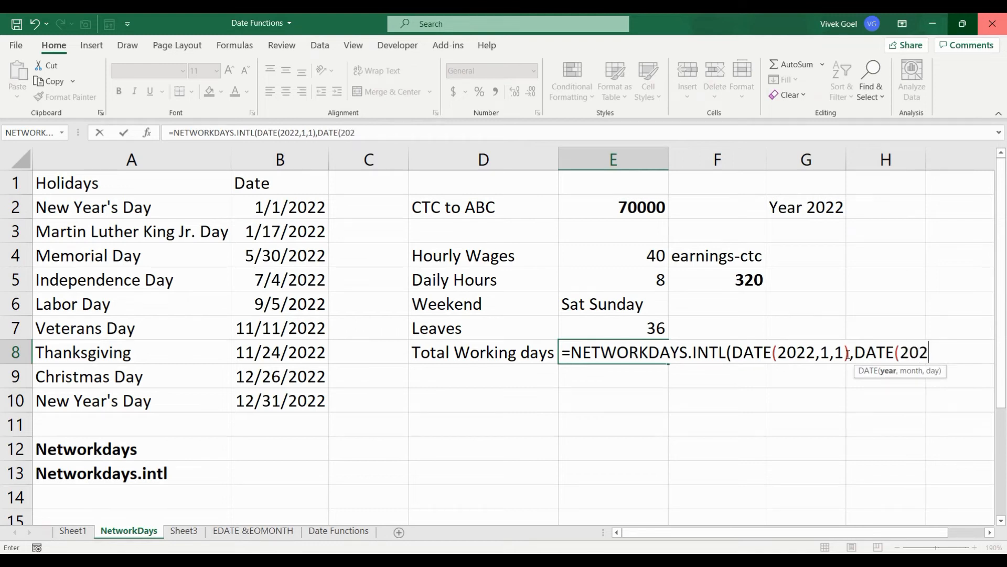
pyautogui.write(',12,31')
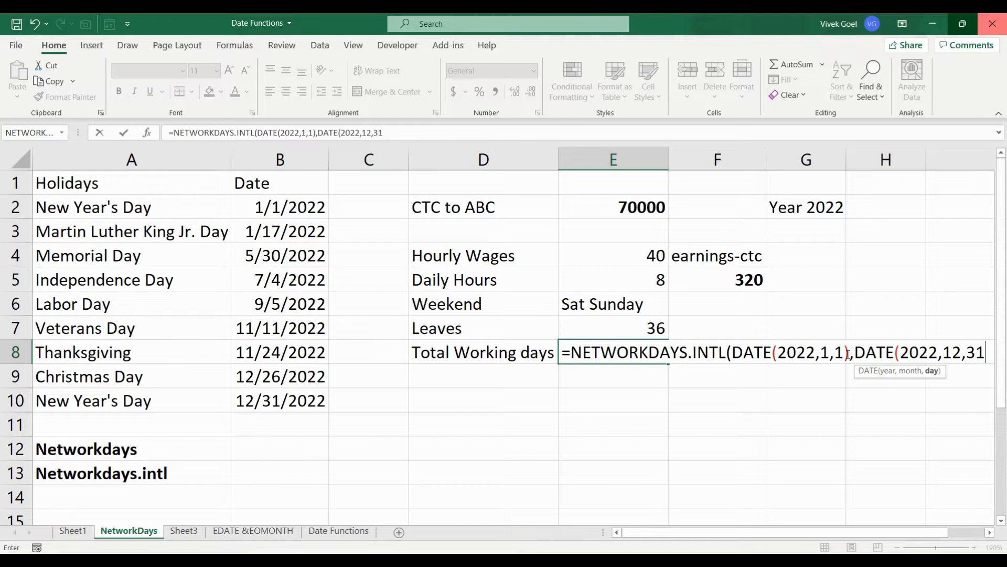
pyautogui.write(')')
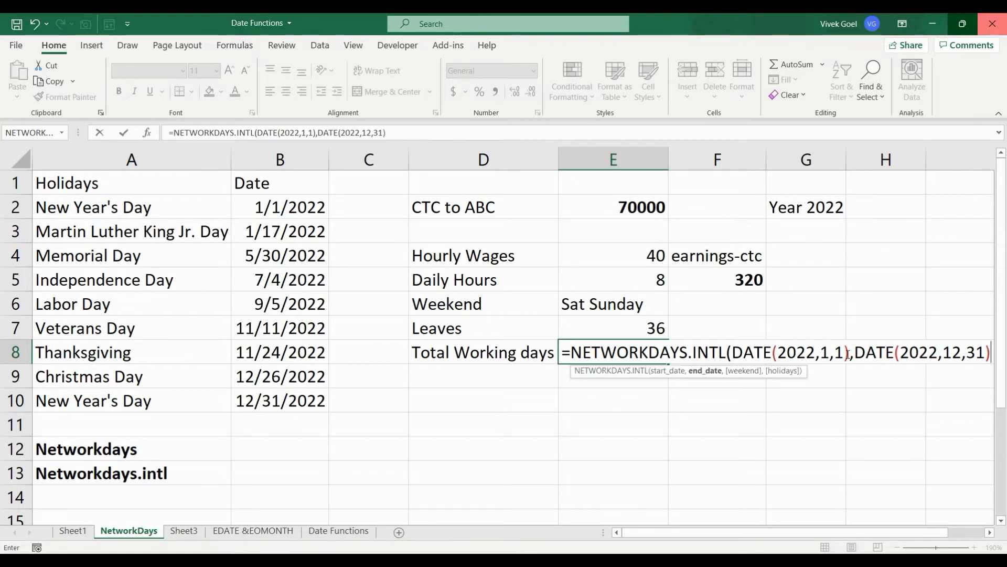
# Choose weekend option 1 (Saturday, Sunday), add B2:B10 as the holidays, and complete the formula in E8.
pyautogui.write(',')
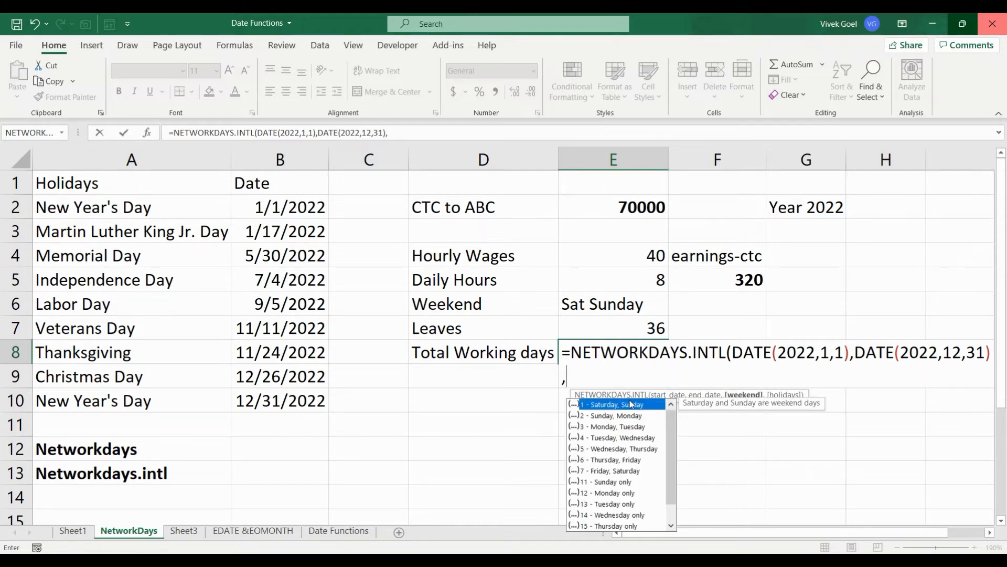
pyautogui.click(673, 522)
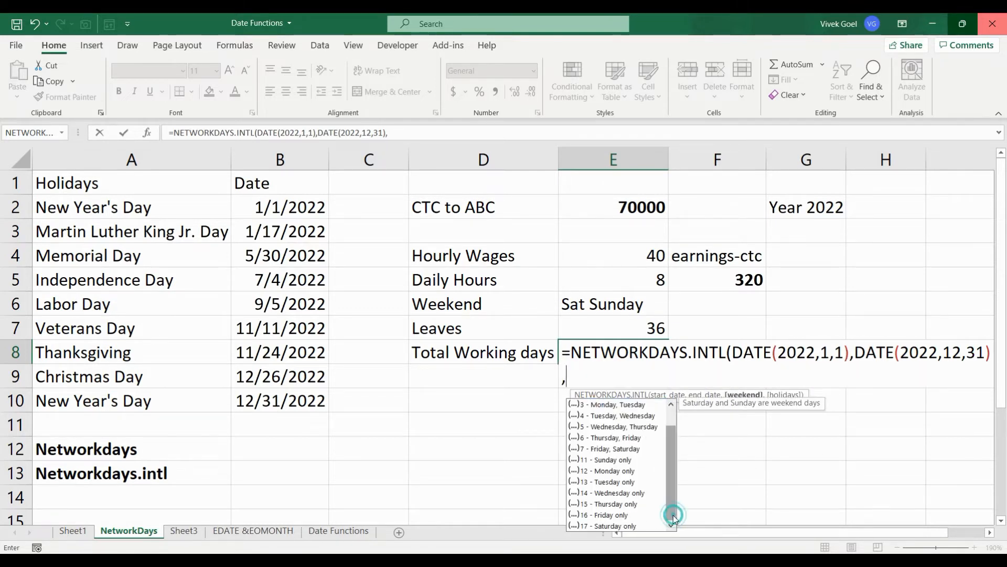
pyautogui.scroll(1, 672, 475)
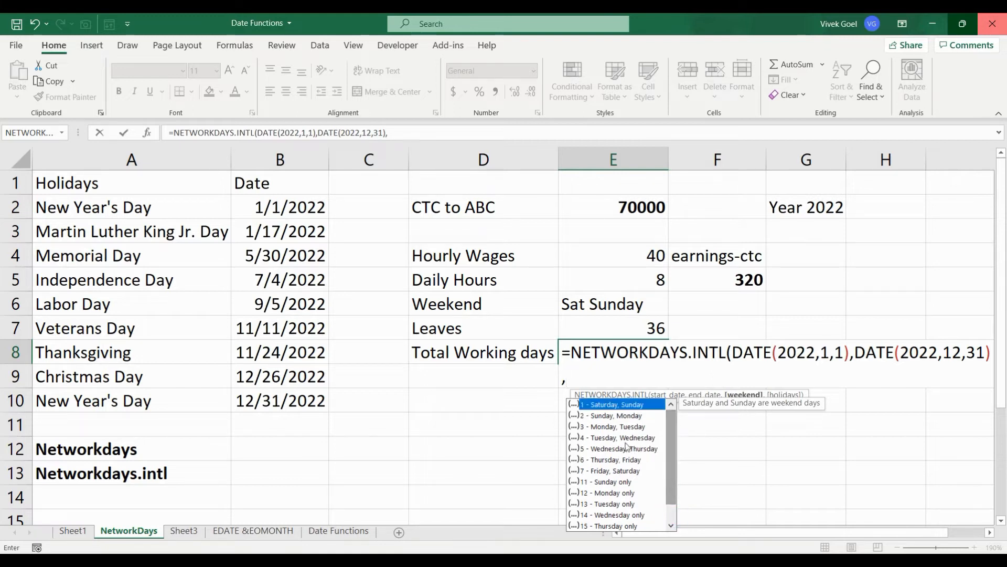
pyautogui.doubleClick(603, 409)
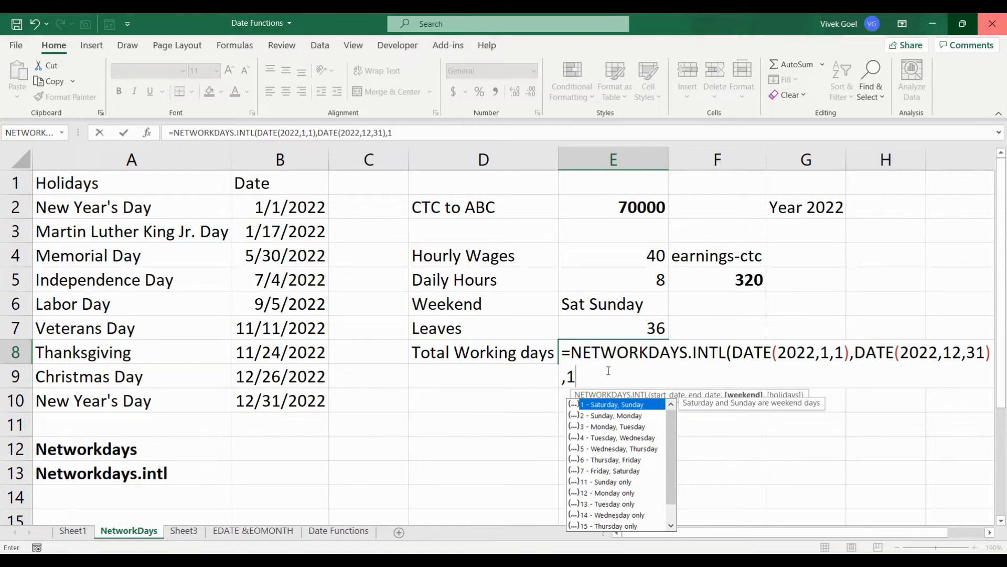
pyautogui.write(',')
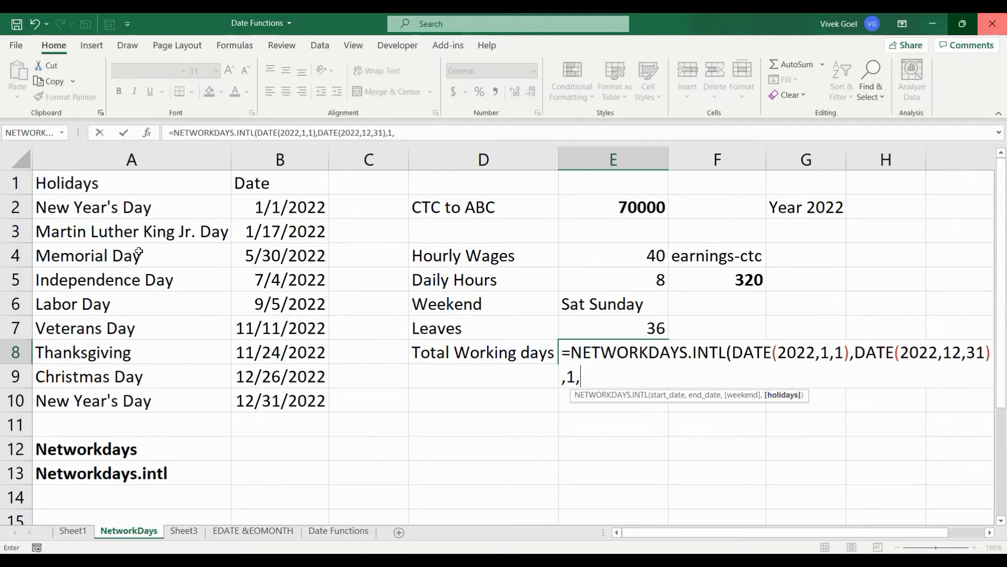
pyautogui.moveTo(267, 204); pyautogui.dragTo(273, 394)
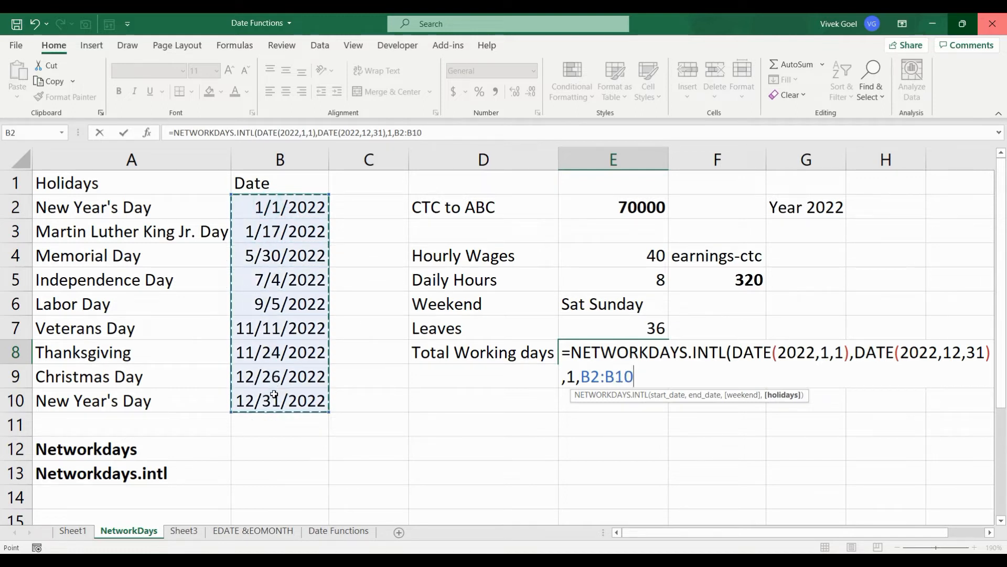
pyautogui.write(')')
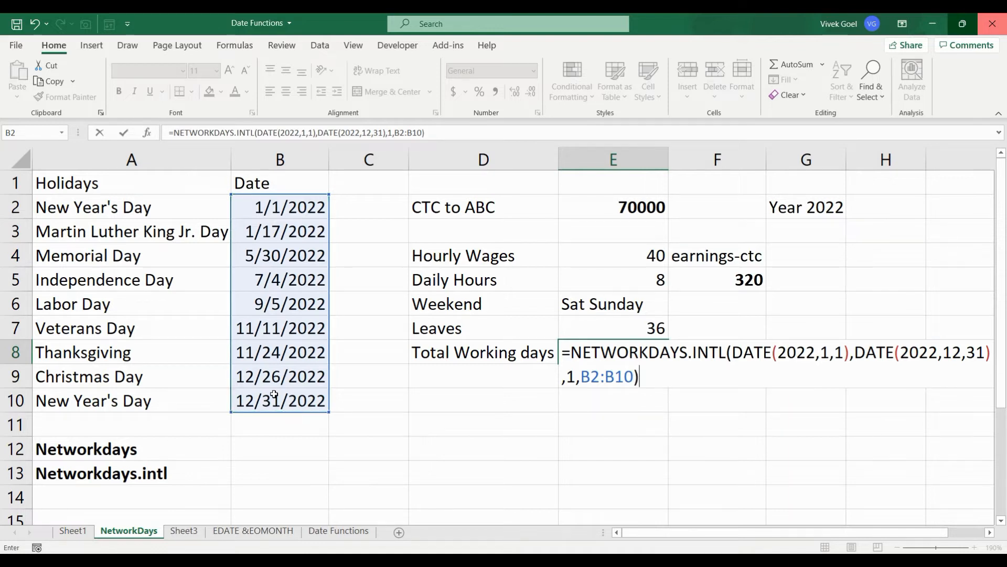
pyautogui.press('Return')
pyautogui.press('Up')
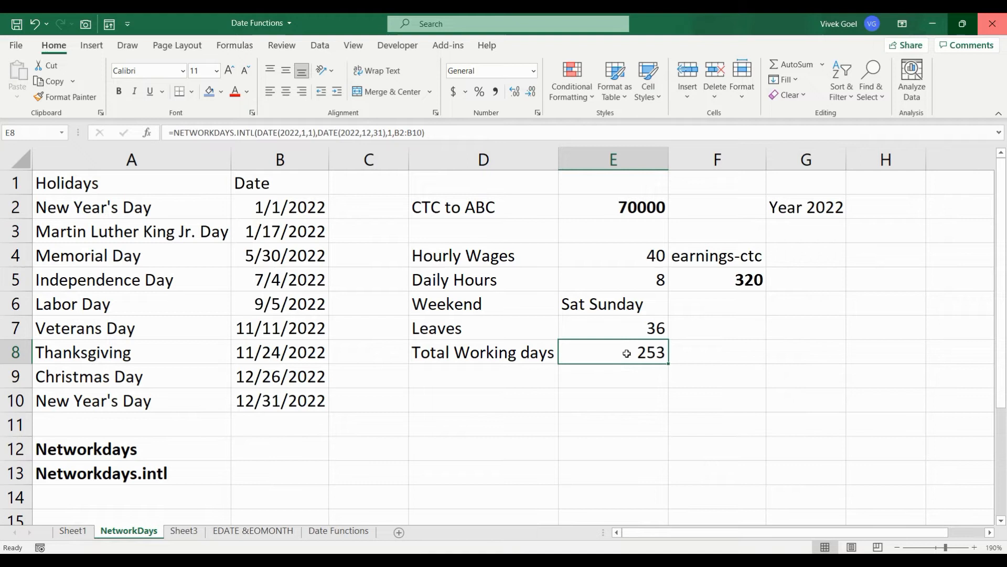
# Calculate the working days net of leaves in cell F8 with =E8-E7 and make the result bold.
pyautogui.click(697, 357)
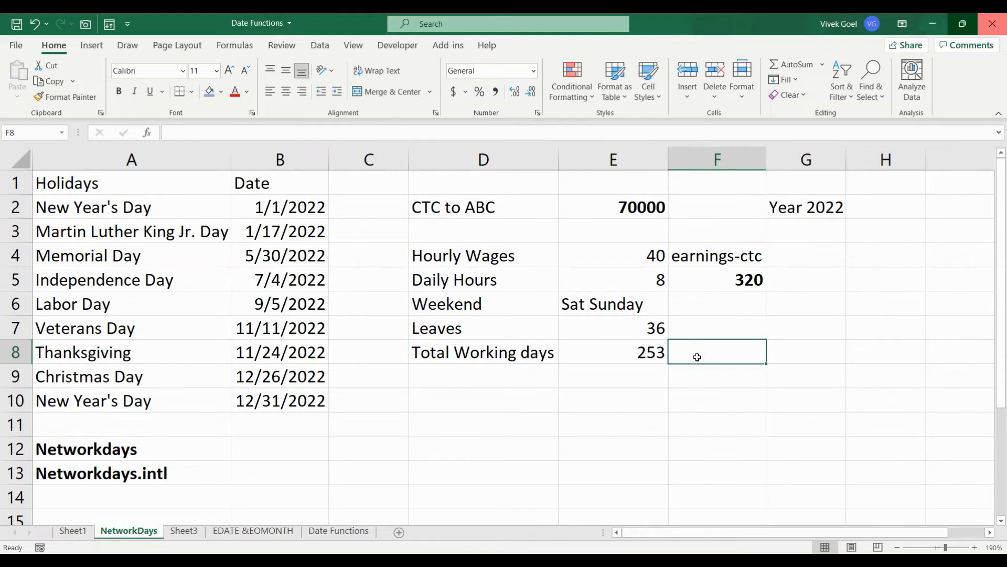
pyautogui.write('=')
pyautogui.press('Left')
pyautogui.write('-E7')
pyautogui.press('Return')
pyautogui.click(697, 357)
pyautogui.hotkey('ctrl', 'b')
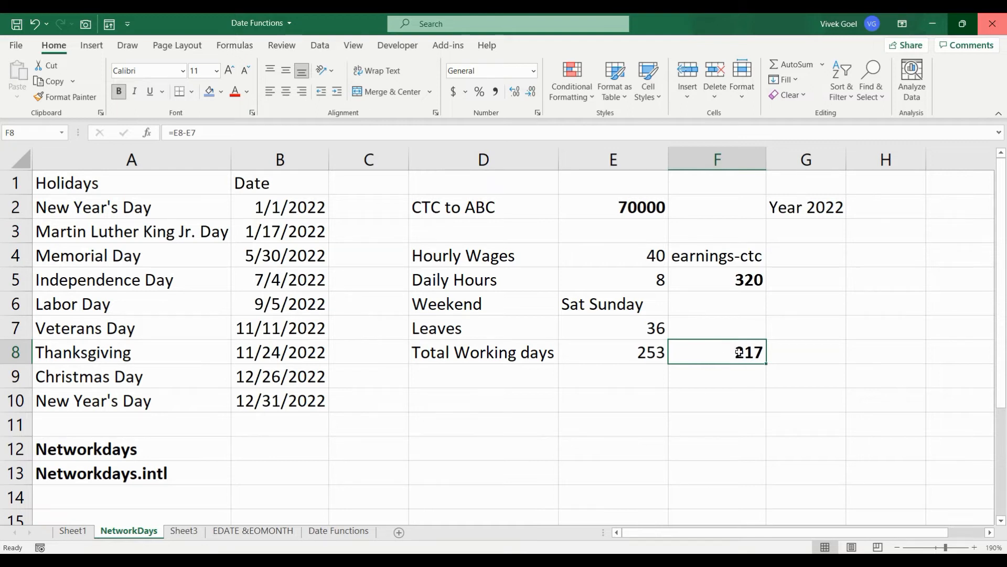
# Calculate the yearly earnings in cell F9 with =E4*E5*F8 and label them "earnings" in cell E9.
pyautogui.click(730, 372)
pyautogui.write('=')
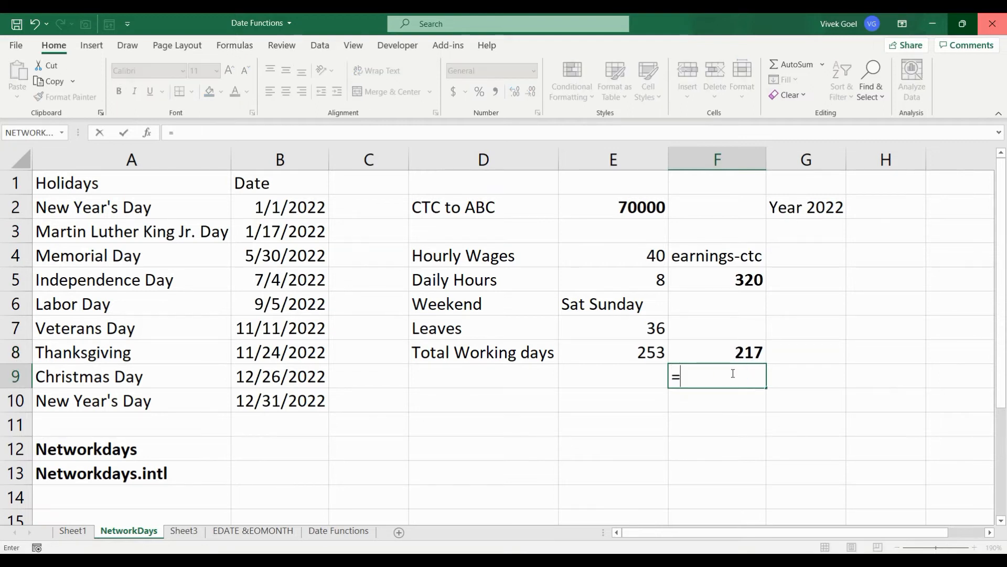
pyautogui.click(648, 266)
pyautogui.write('*')
pyautogui.click(653, 279)
pyautogui.write('*')
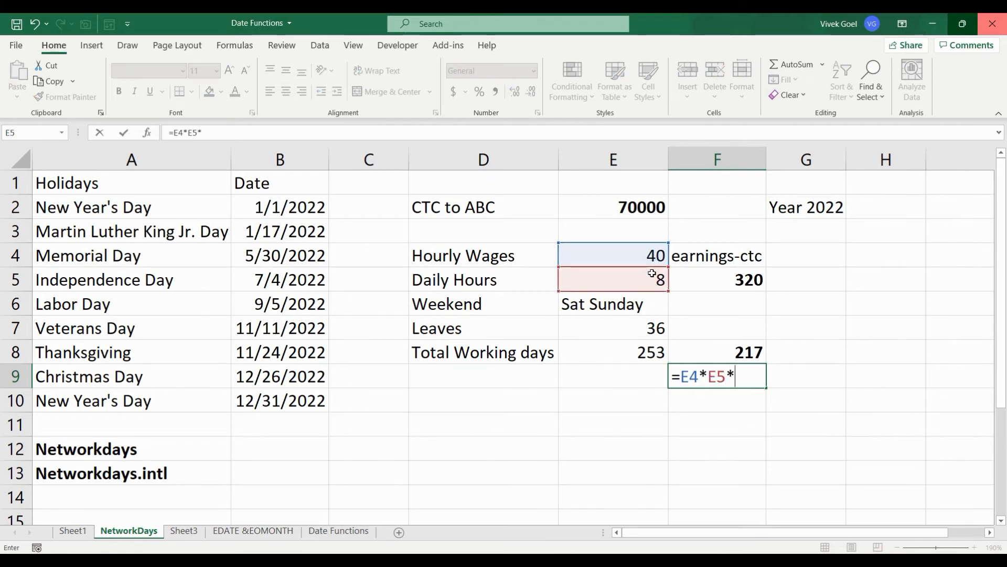
pyautogui.click(720, 350)
pyautogui.press('Return')
pyautogui.press('Up')
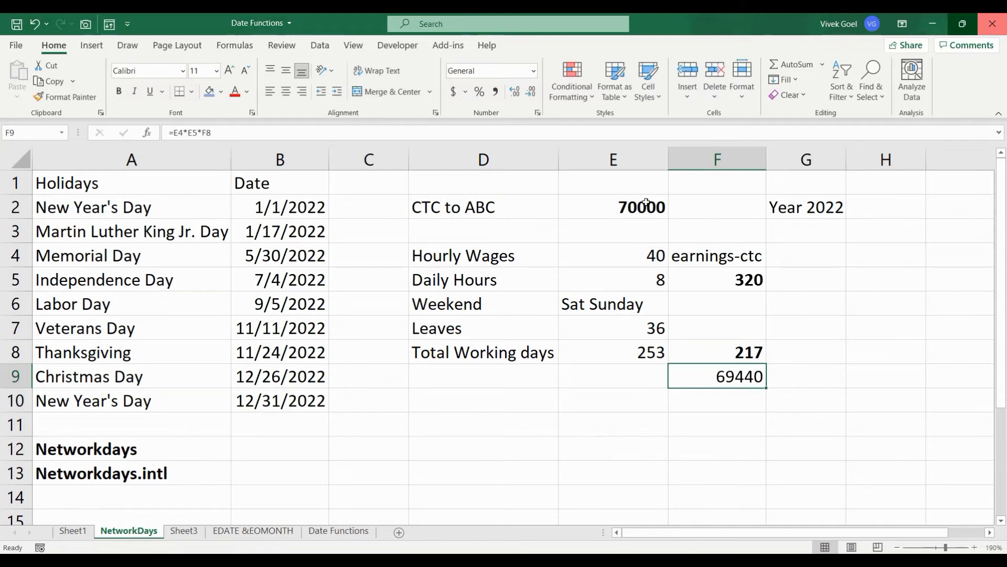
pyautogui.click(636, 375)
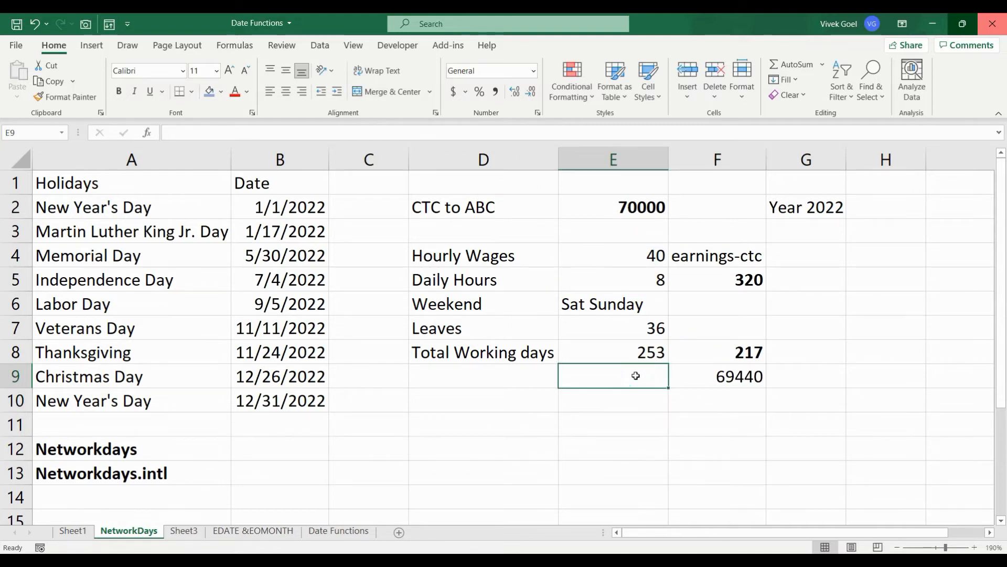
pyautogui.write('earnings')
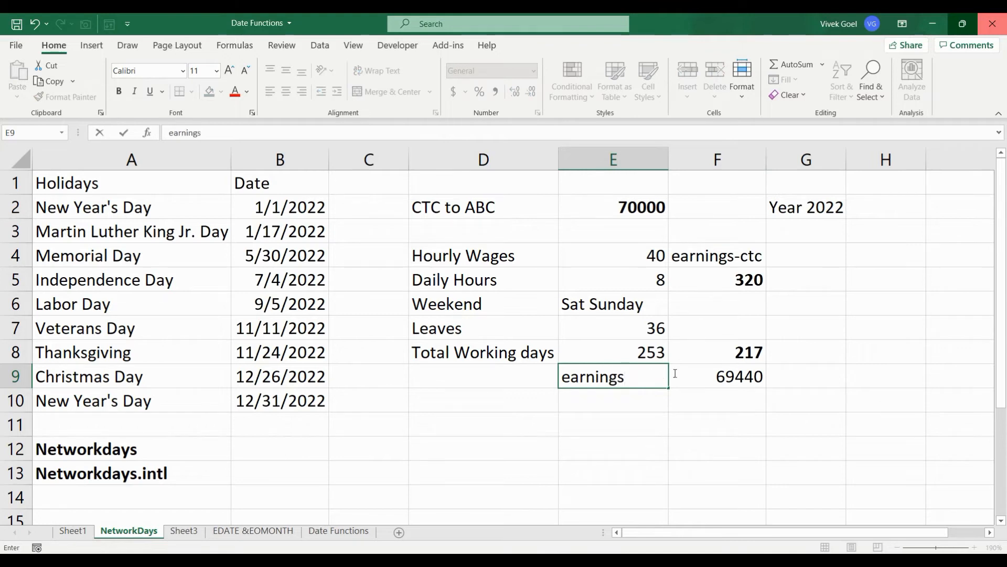
# Try an hourly wage of 50 in cell E4, and undo the change.
pyautogui.click(638, 256)
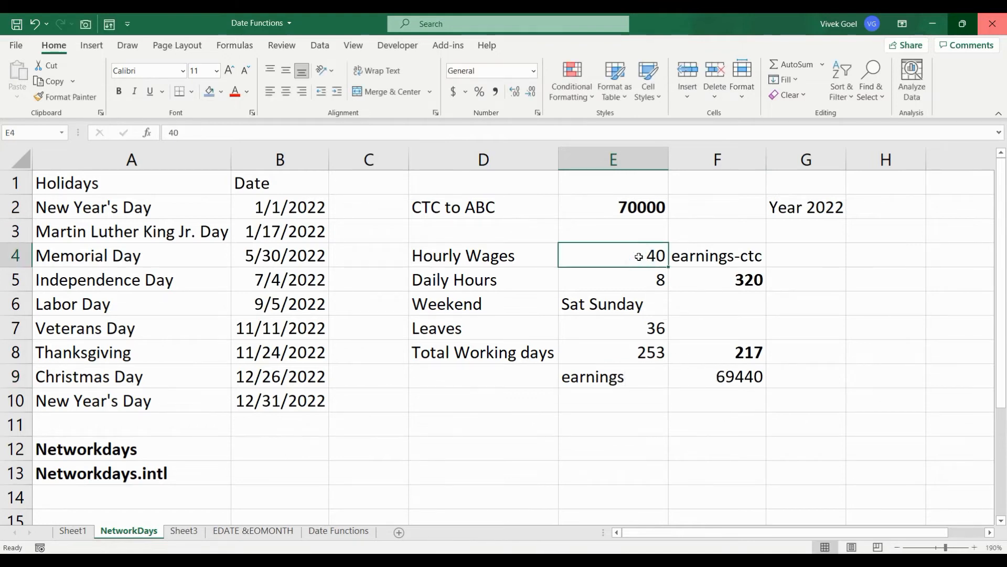
pyautogui.write('50')
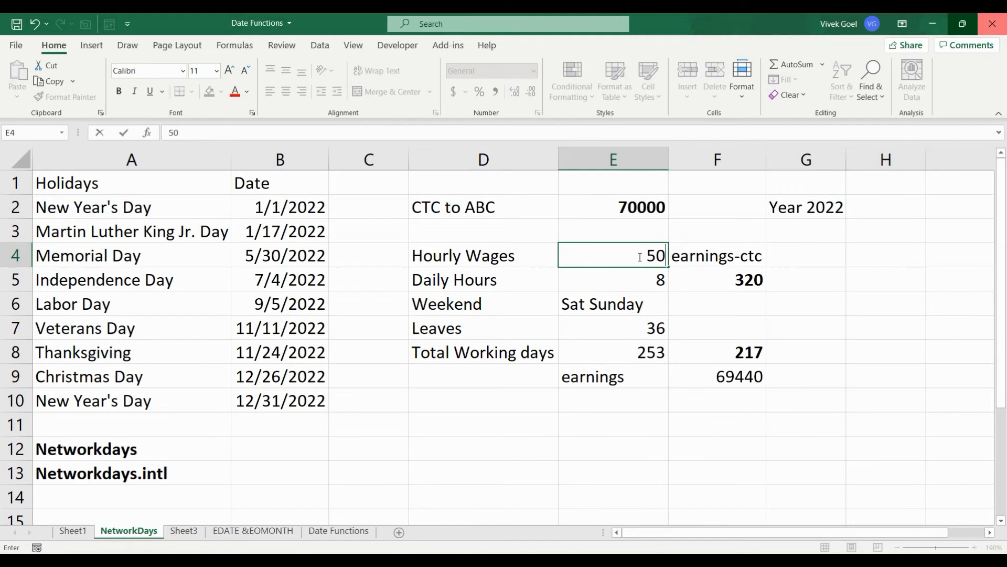
pyautogui.press('Return')
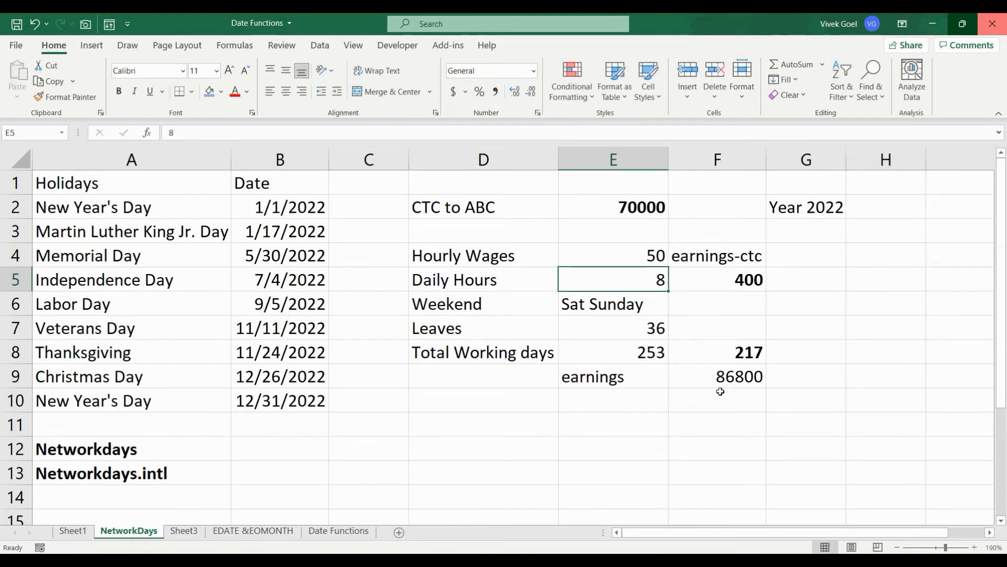
pyautogui.hotkey('ctrl', 'z')
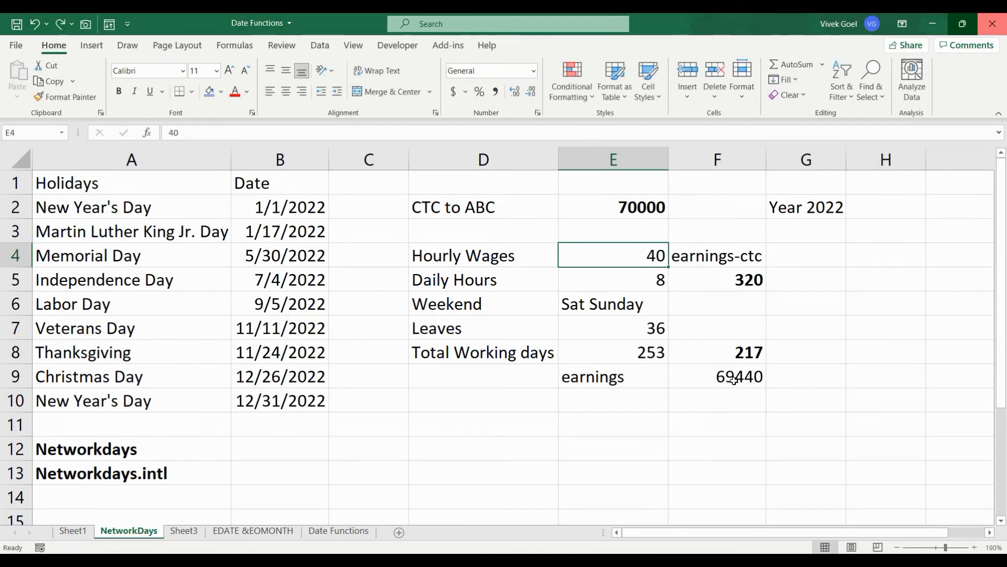
# Try weekend option 11 (Sunday only) in the total working days formula in E8, and undo the change.
pyautogui.click(728, 361)
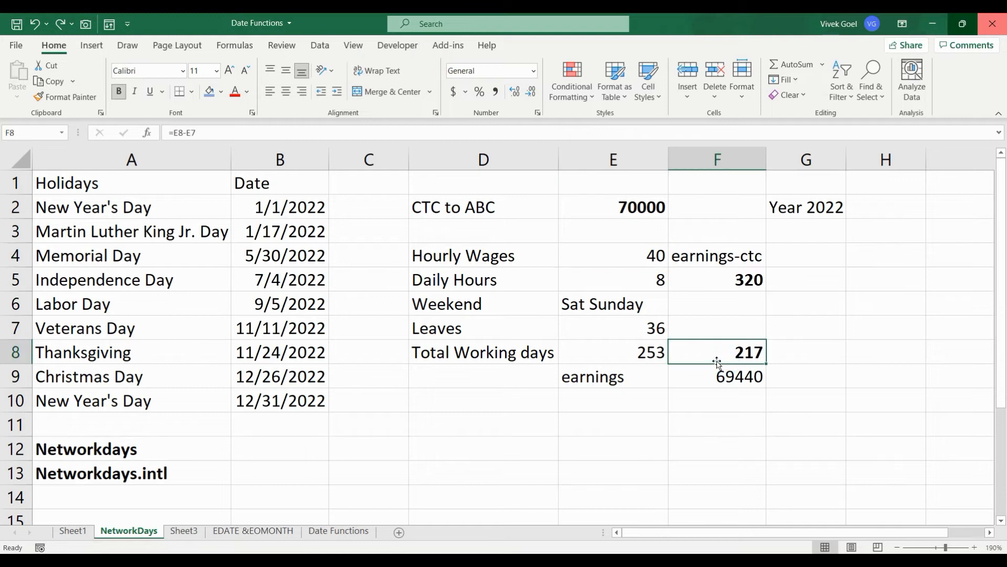
pyautogui.click(640, 357)
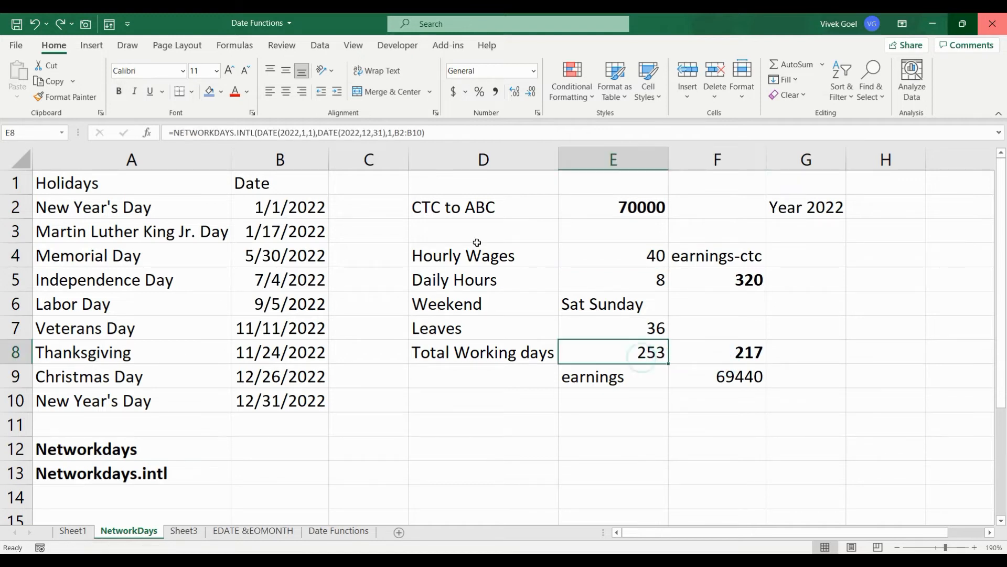
pyautogui.click(391, 132)
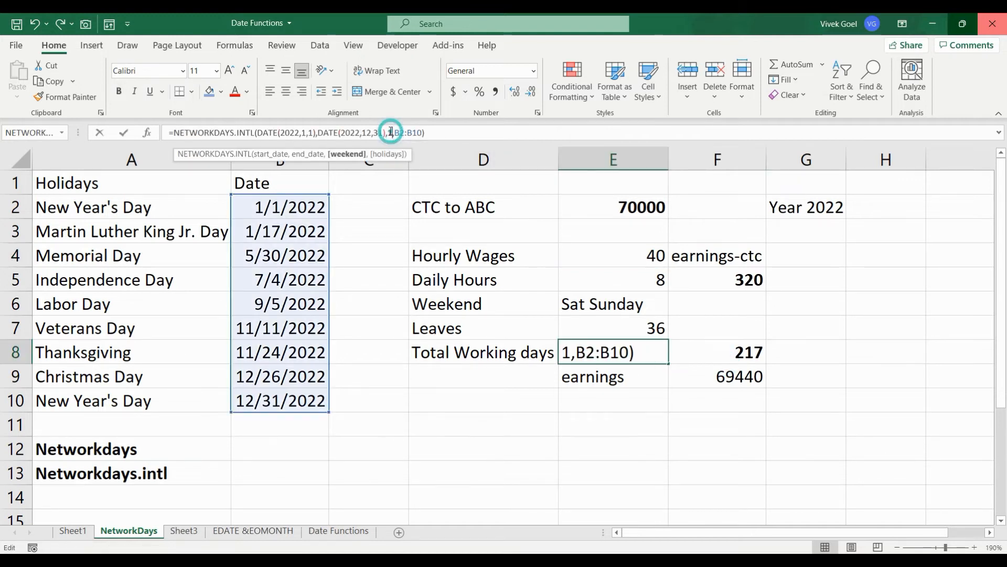
pyautogui.write('1')
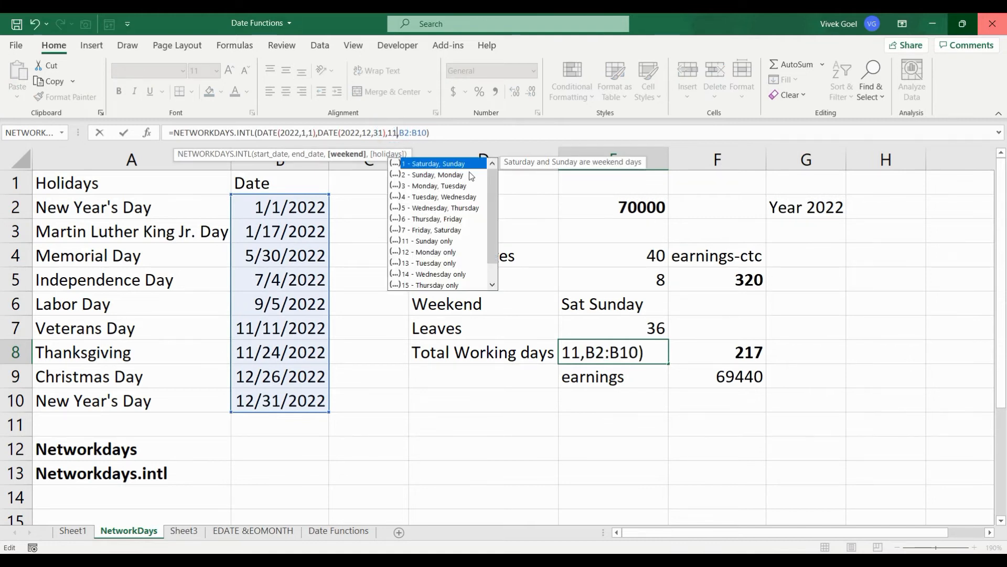
pyautogui.click(450, 131)
pyautogui.press('Return')
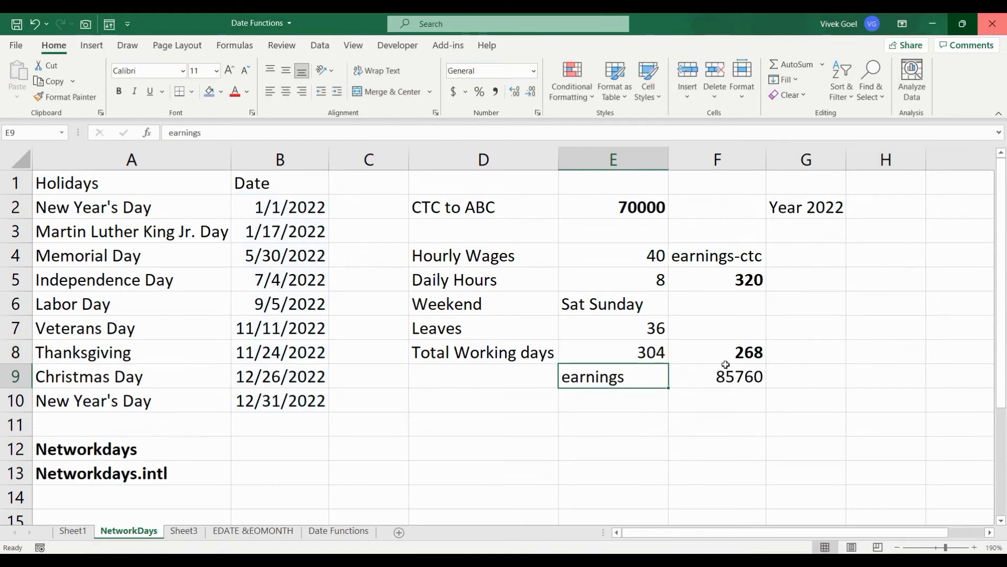
pyautogui.click(657, 353)
pyautogui.click(699, 353)
pyautogui.hotkey('ctrl', 'z')
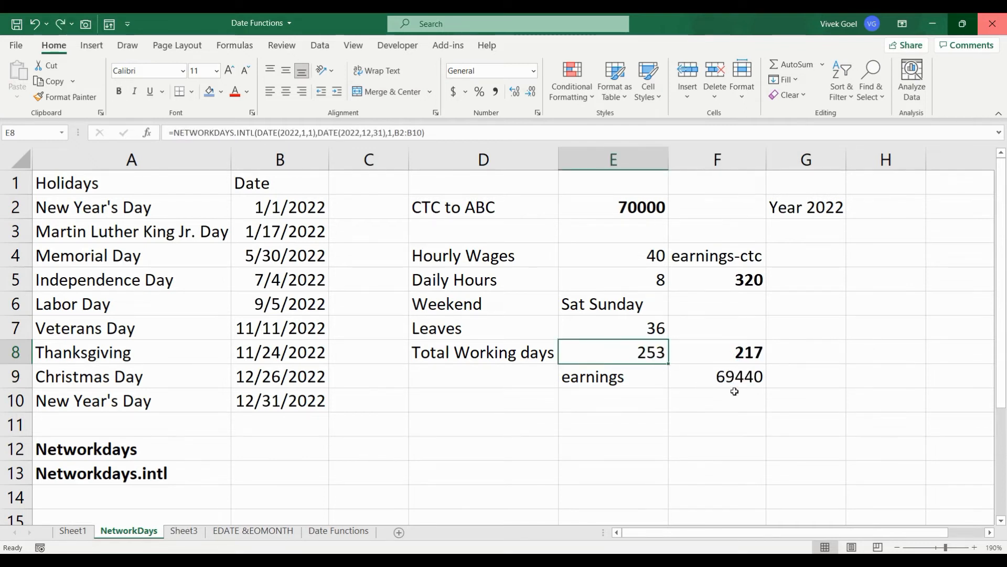
pyautogui.click(167, 471)
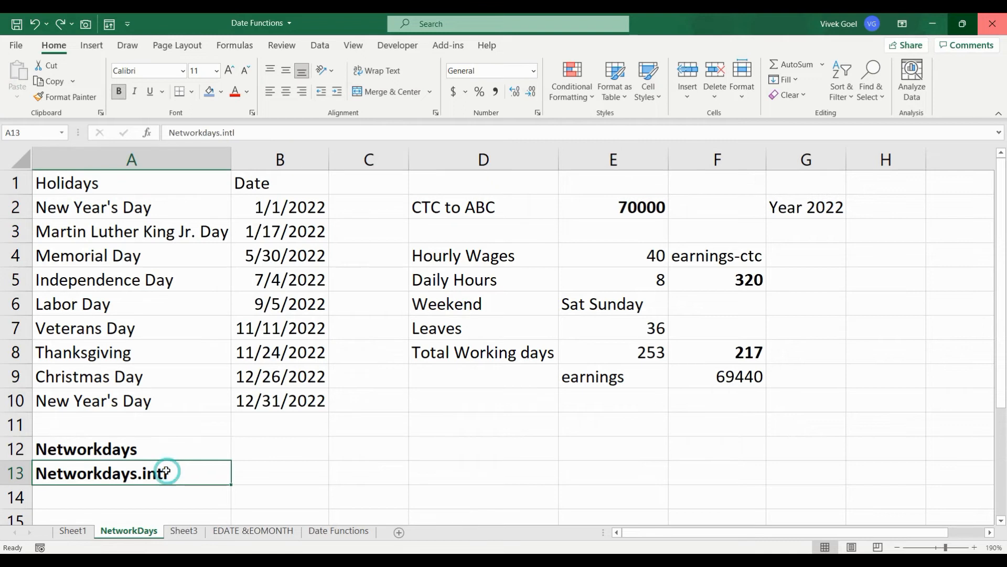
pyautogui.click(245, 474)
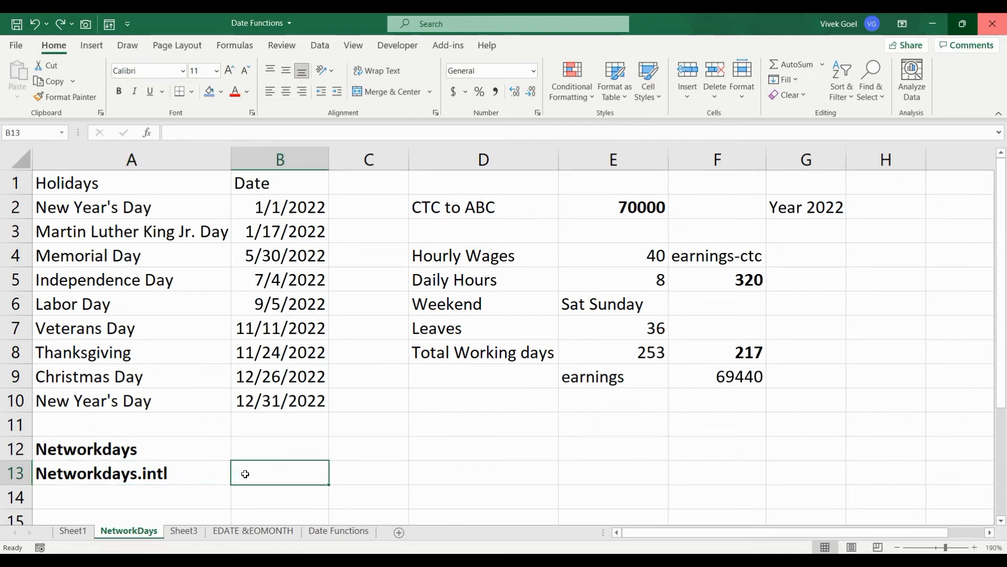
pyautogui.write('=n')
pyautogui.press('Down')
pyautogui.press('Down')
pyautogui.press('Down')
pyautogui.press('Down')
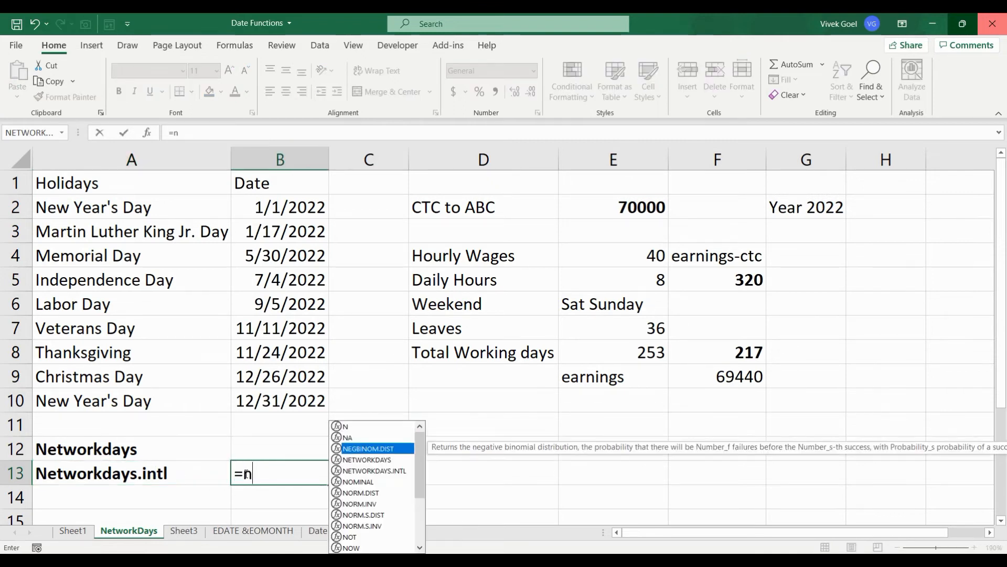
pyautogui.press('Tab')
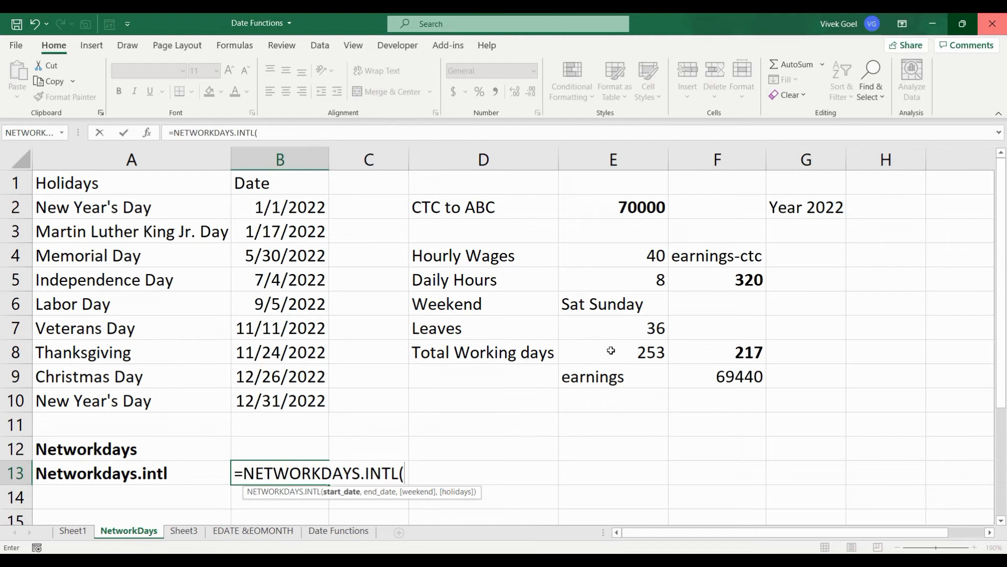
pyautogui.press('Escape')
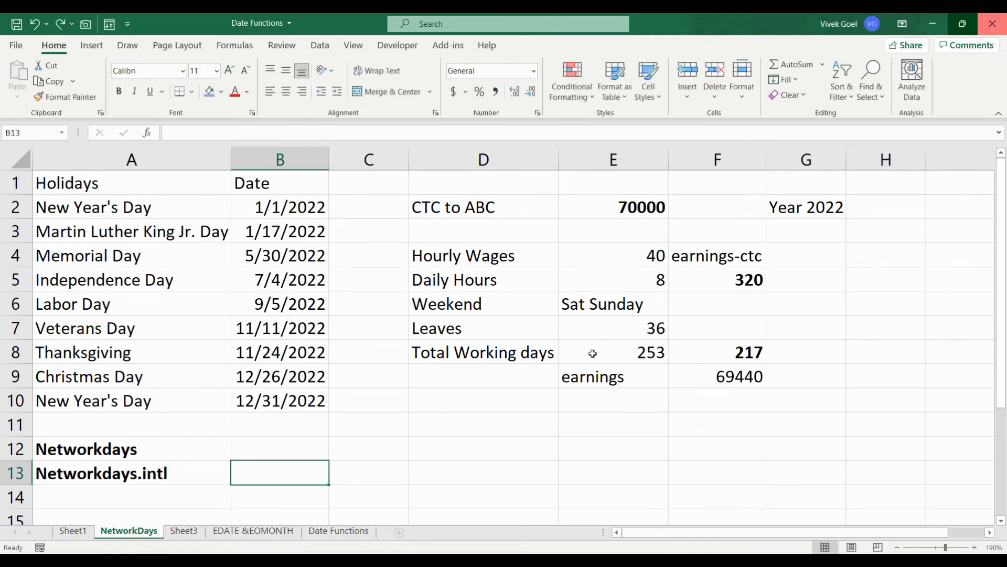
# Calculate the 2022 workdays in cell B12 with =NETWORKDAYS(DATE(2022,1,1),DATE(2022,12,31)), without any holidays.
pyautogui.press('Up')
pyautogui.write('=net')
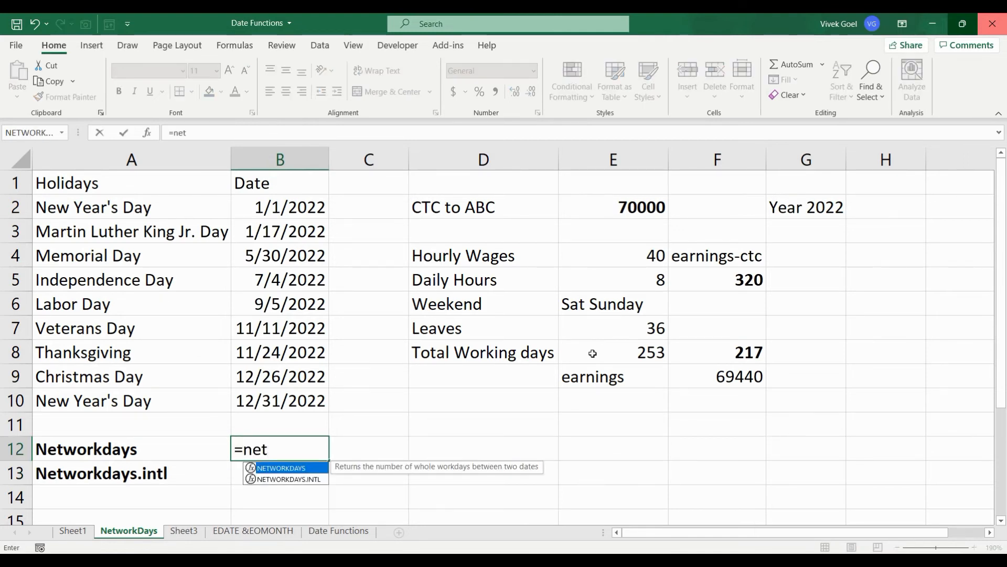
pyautogui.press('Tab')
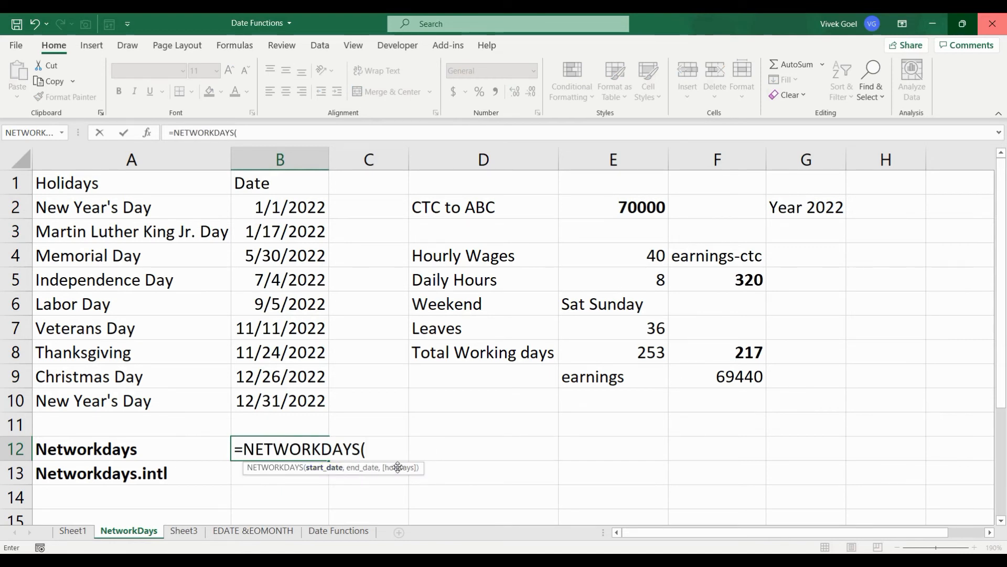
pyautogui.write('dat')
pyautogui.press('Tab')
pyautogui.write('2022,1,1),dat')
pyautogui.press('Tab')
pyautogui.write('2022,12,31))')
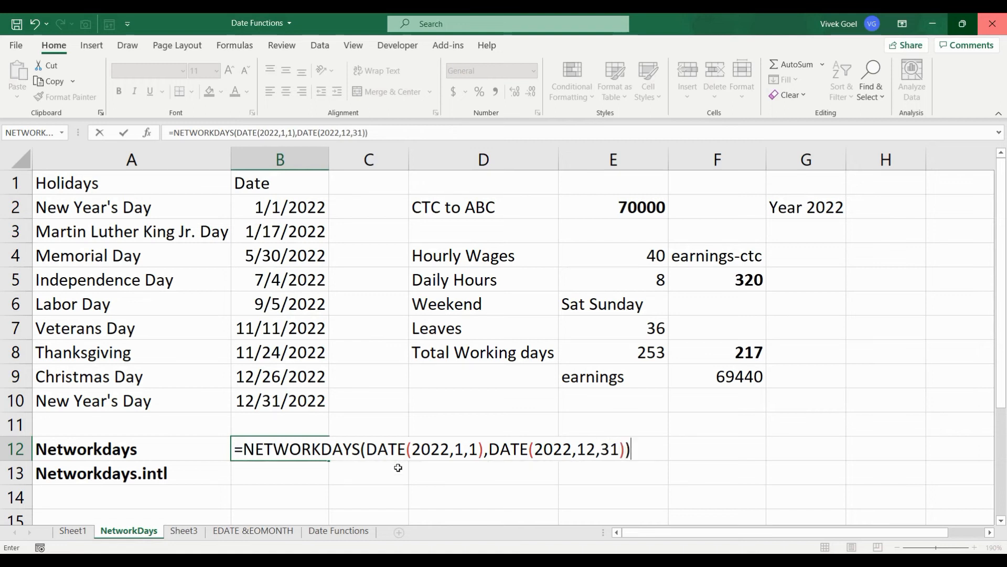
pyautogui.press('Return')
pyautogui.press('Up')
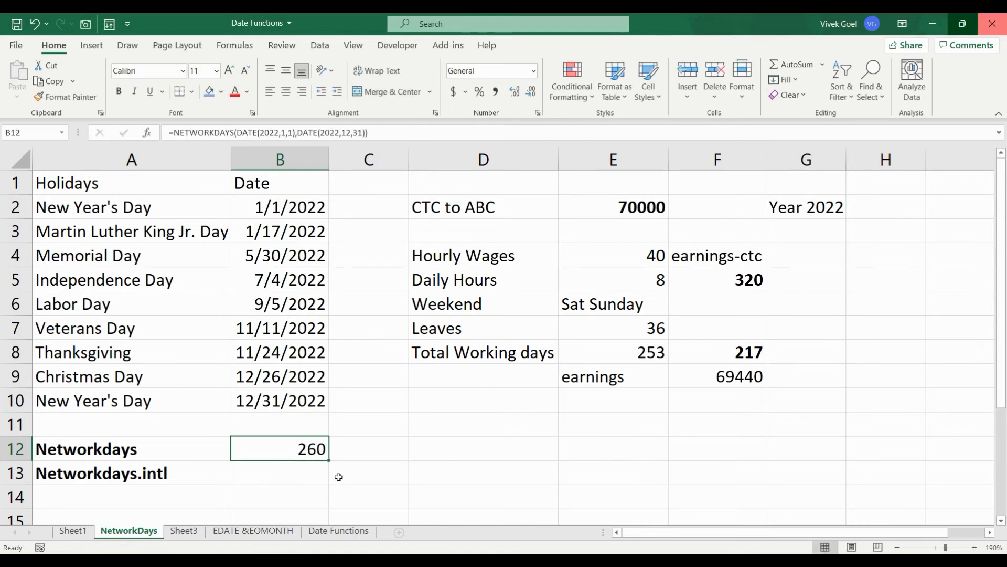
# Begin a NETWORKDAYS.INTL formula in cell B13 with start date DATE(2022,1,1) and end date DATE(2022,12,31).
pyautogui.click(303, 470)
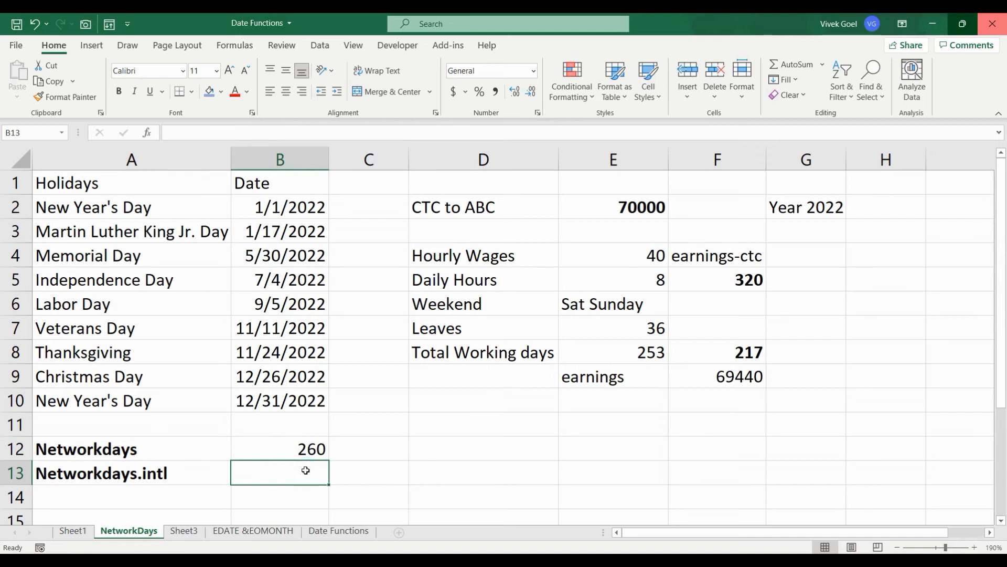
pyautogui.write('=net')
pyautogui.press('Down')
pyautogui.press('Tab')
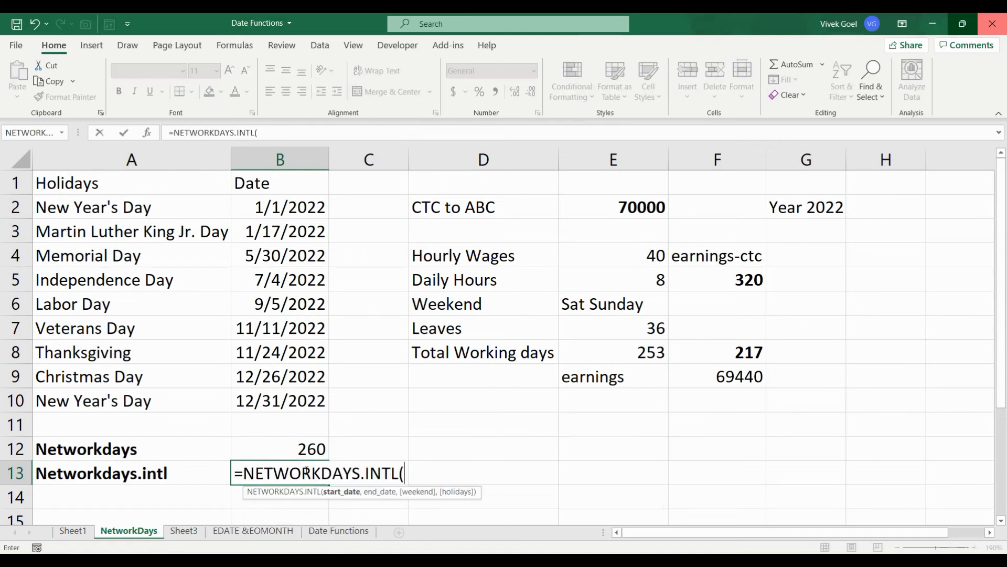
pyautogui.write('dat')
pyautogui.press('Tab')
pyautogui.write('20')
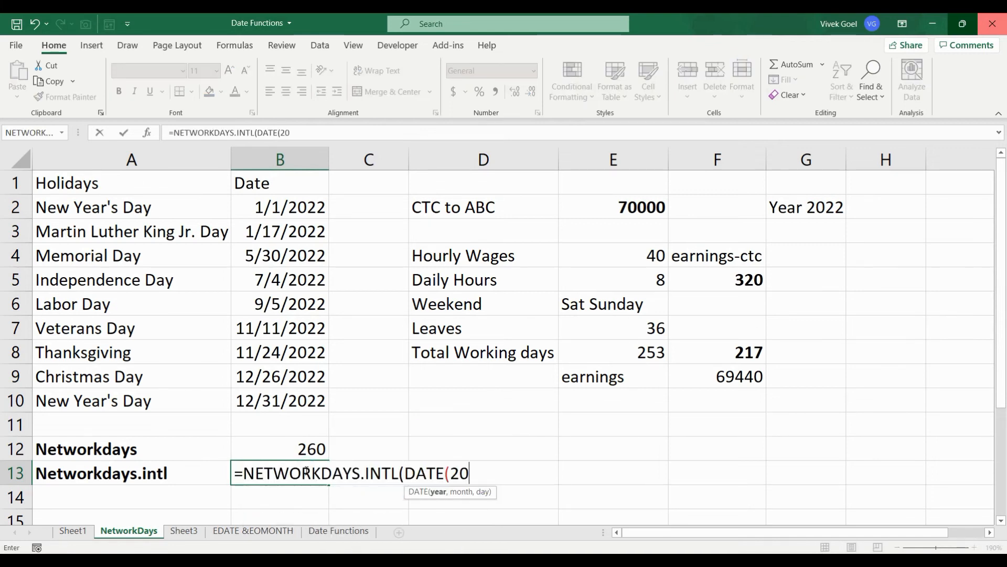
pyautogui.write('22,1,1),dat')
pyautogui.press('Tab')
pyautogui.write('2022,12,31')
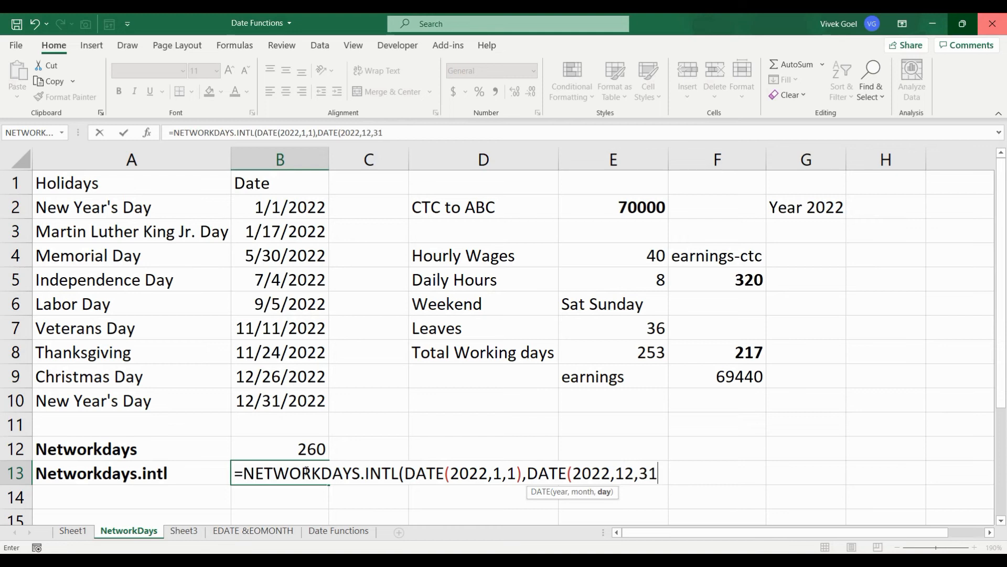
# Give the B13 formula weekend option 1 (Saturday, Sunday), leave its holidays argument empty, and complete it.
pyautogui.write('),1')
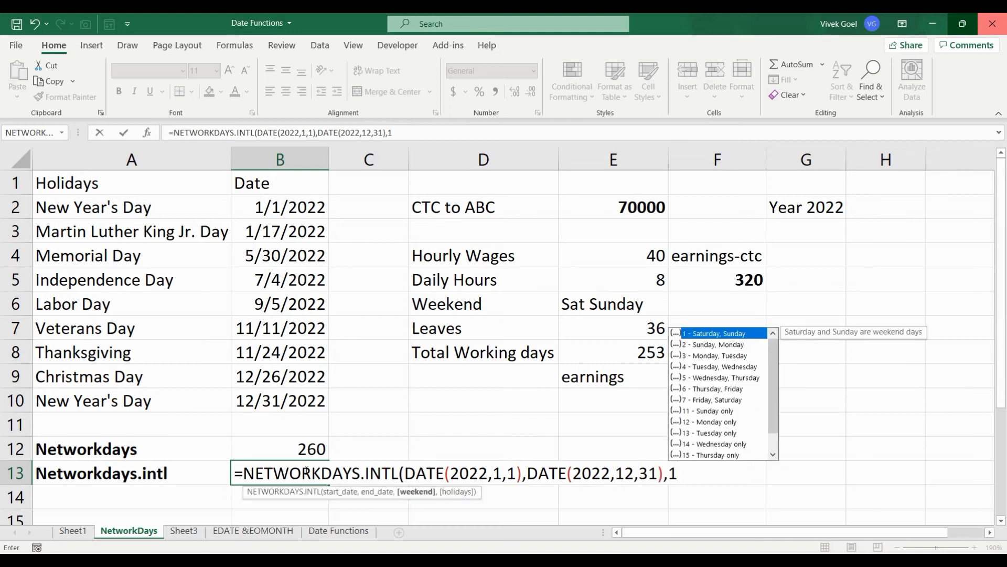
pyautogui.write(',1)')
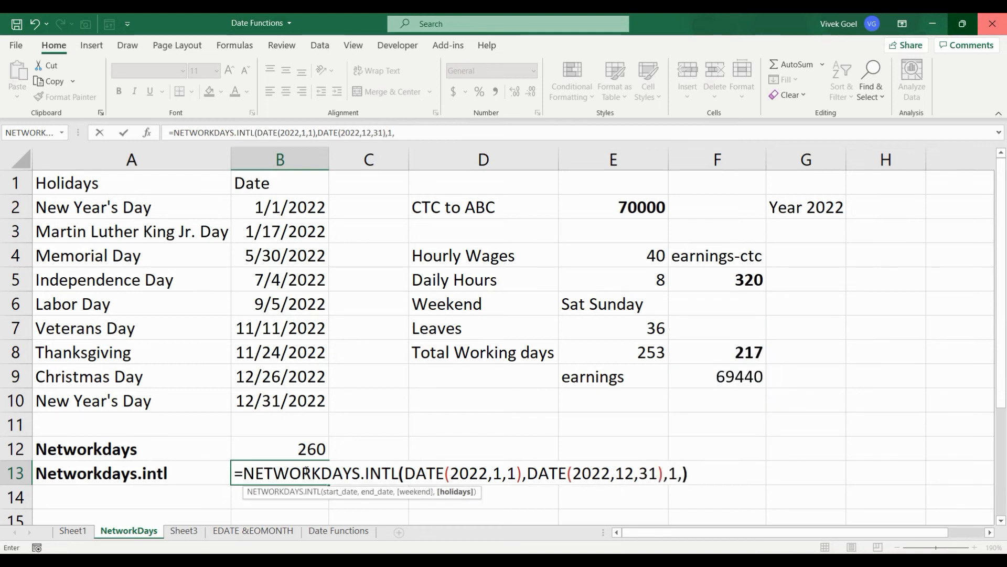
pyautogui.press('Return')
pyautogui.click(314, 463)
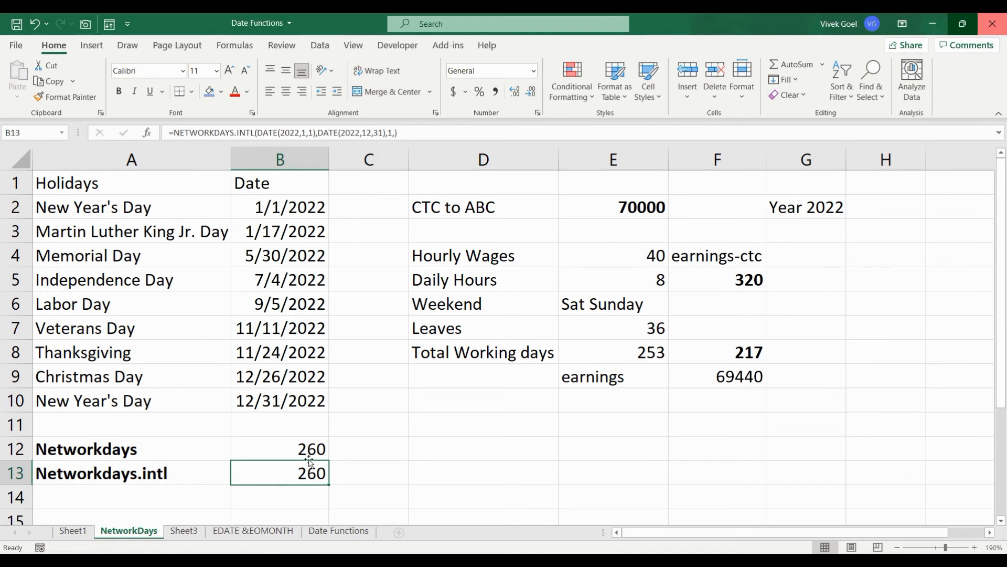
# Change the weekend argument of the NETWORKDAYS.INTL formula in B13 to 11 (Sunday only) and drop the empty holidays argument.
pyautogui.click(399, 133)
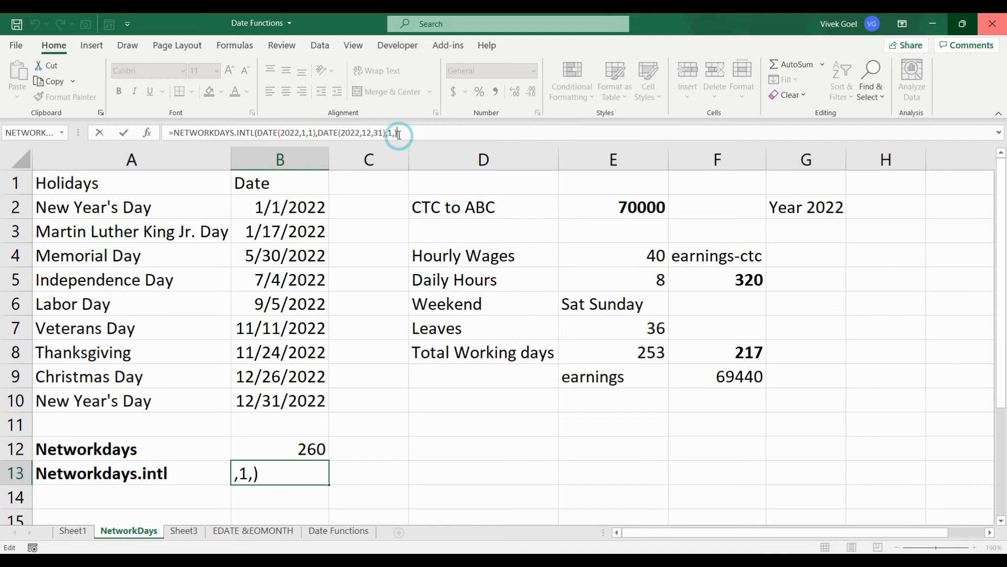
pyautogui.press('BackSpace')
pyautogui.press('BackSpace')
pyautogui.press('BackSpace')
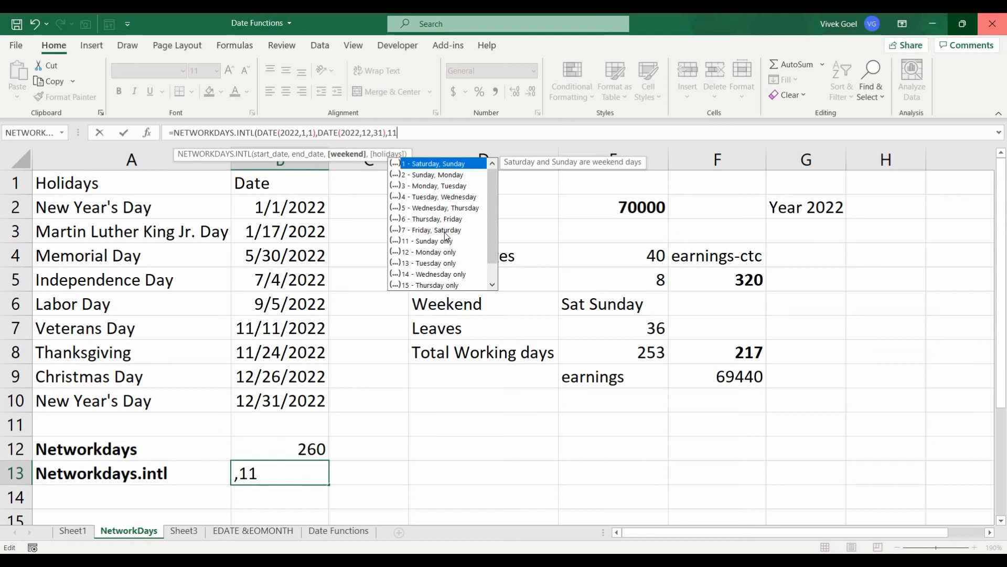
pyautogui.write(')')
pyautogui.press('Return')
pyautogui.press('Up')
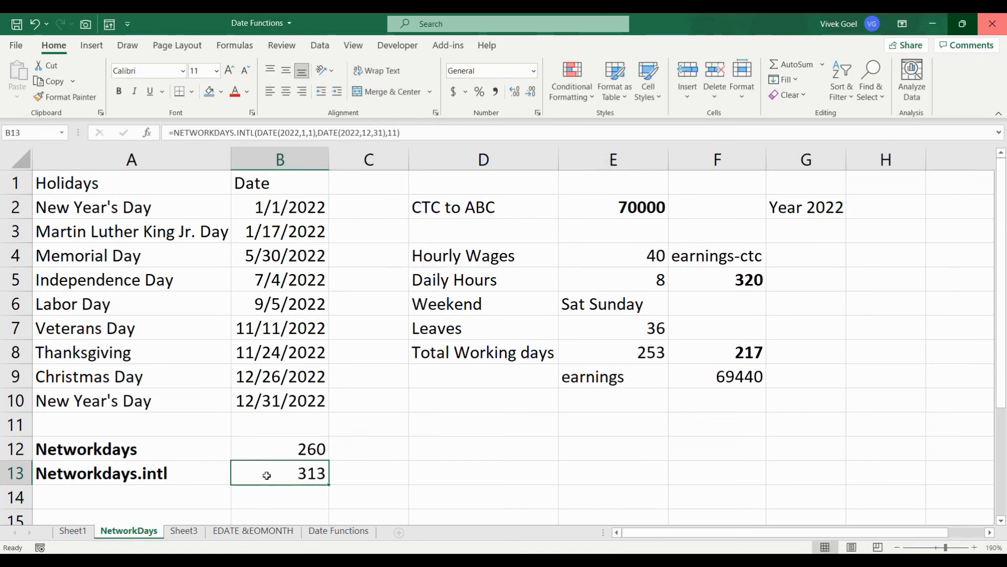
pyautogui.click(410, 135)
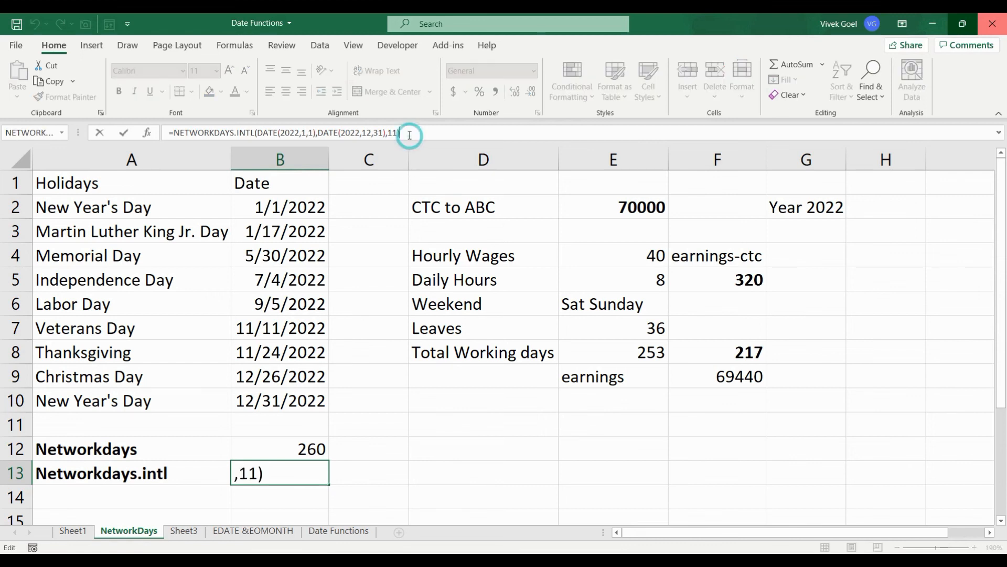
pyautogui.press('BackSpace')
pyautogui.press('BackSpace')
pyautogui.press('BackSpace')
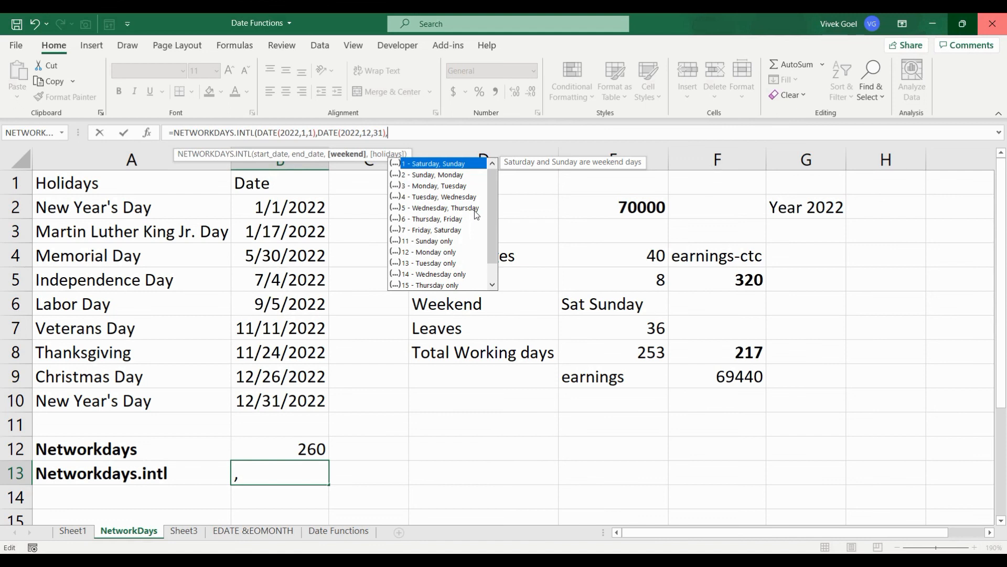
pyautogui.press('Escape')
pyautogui.press('Escape')
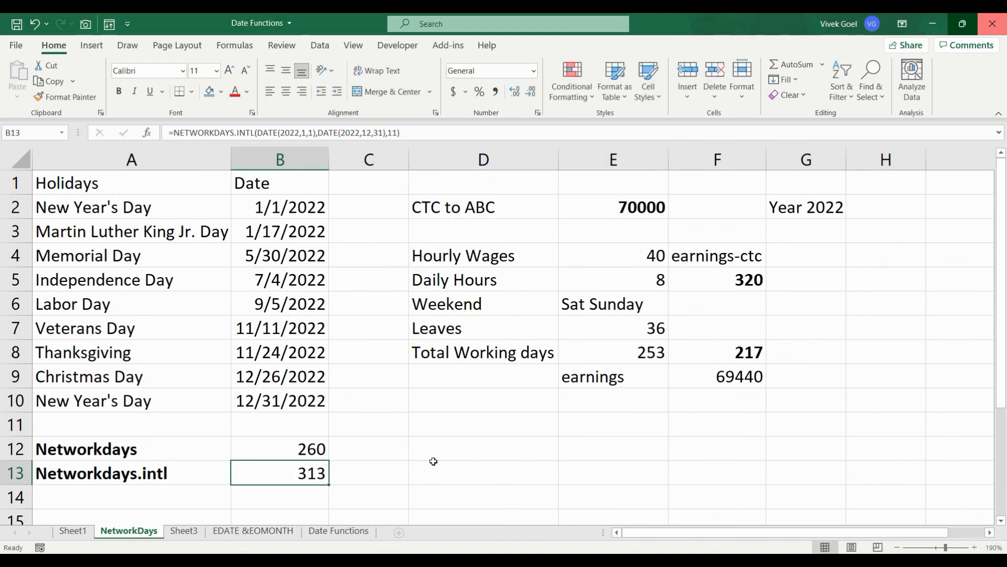
# Enter the label "Working days" in cell D13 with the value 180 beside it in E13.
pyautogui.click(478, 453)
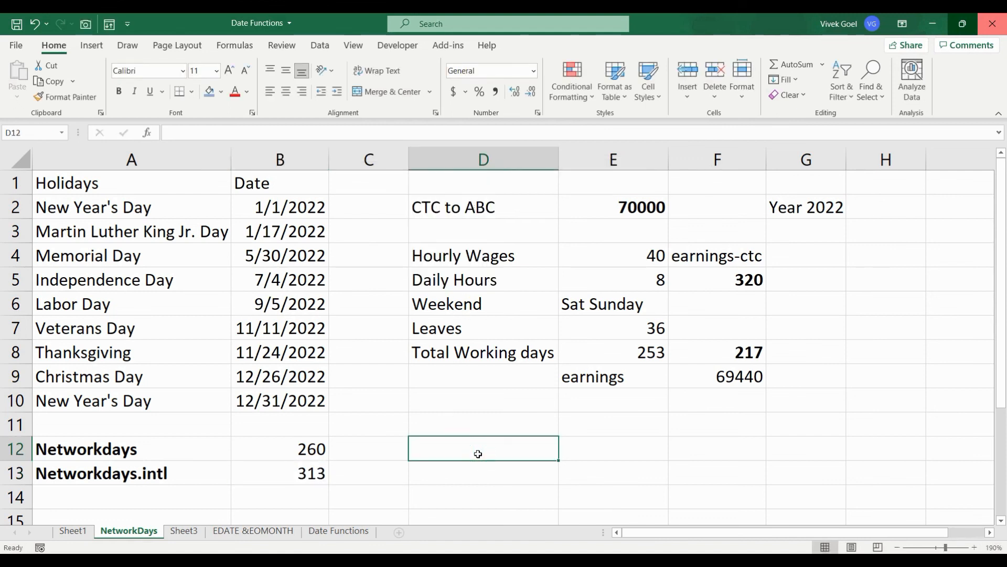
pyautogui.press('Down')
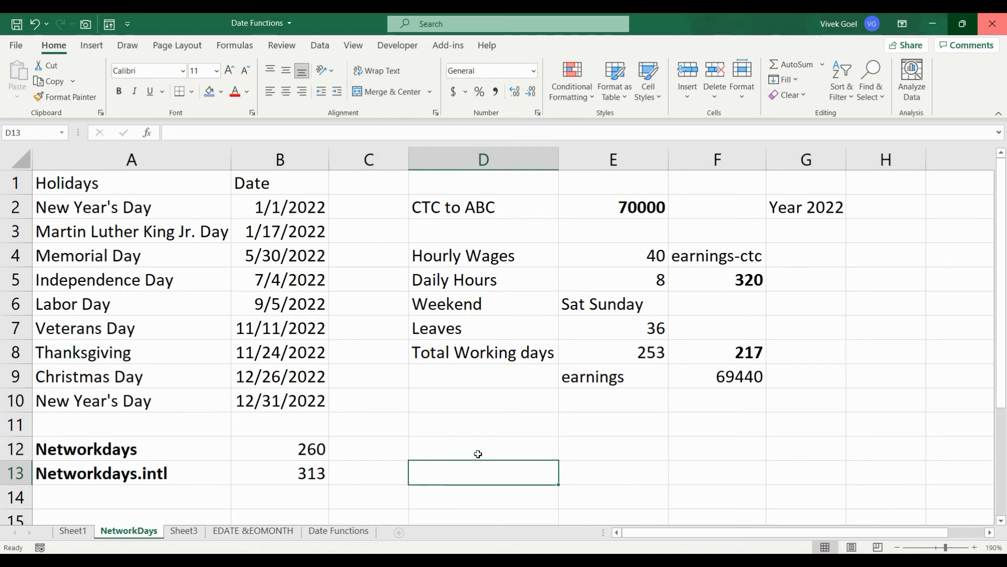
pyautogui.press('Right')
pyautogui.write('180')
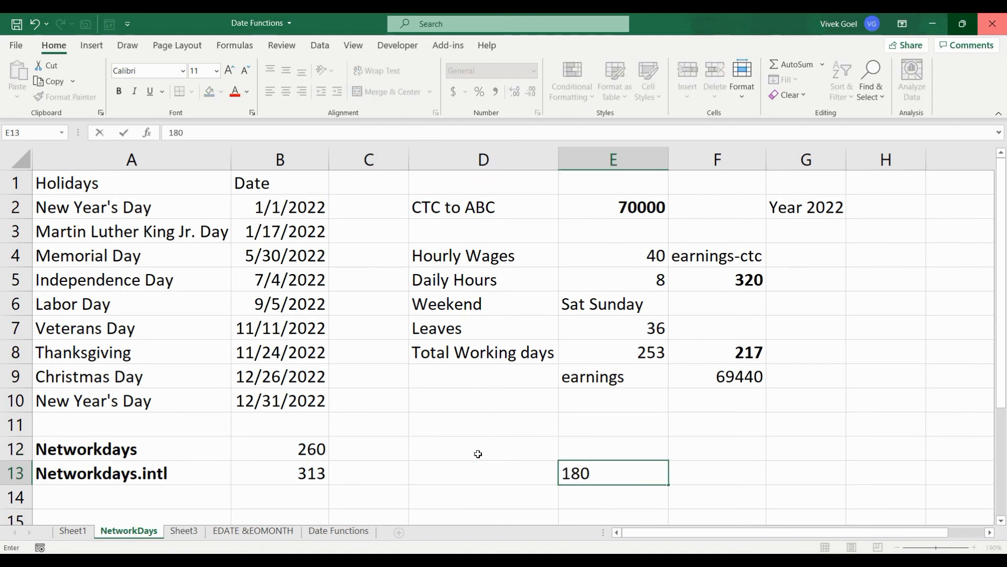
pyautogui.press('Left')
pyautogui.write('Wo')
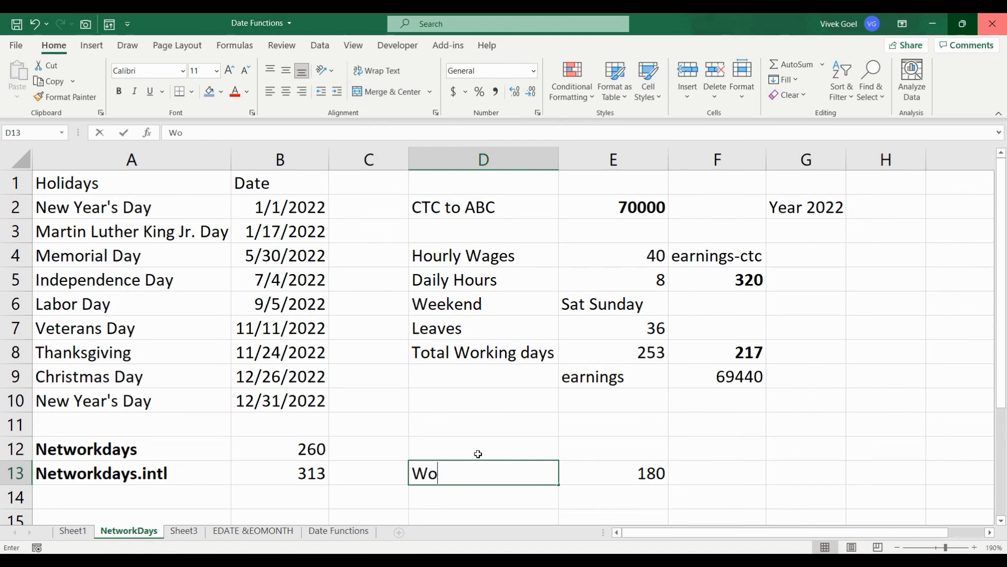
pyautogui.write('rking days')
pyautogui.press('Return')
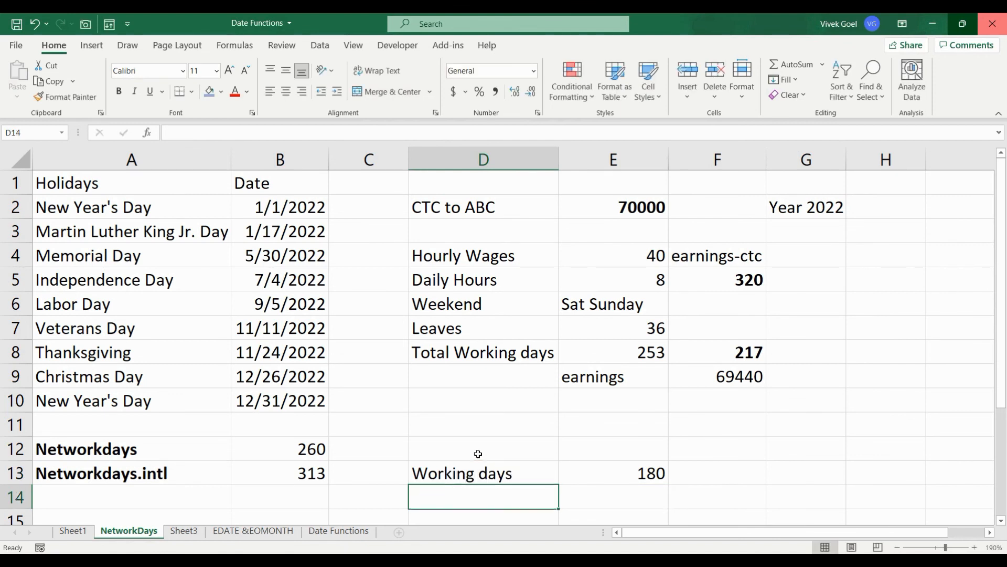
# Add the label "Start_date" in cell D14 with "9th Jan 2022" beside it in E14.
pyautogui.write('Start_date')
pyautogui.press('Tab')
pyautogui.write('9th Jan 2022')
pyautogui.press('Return')
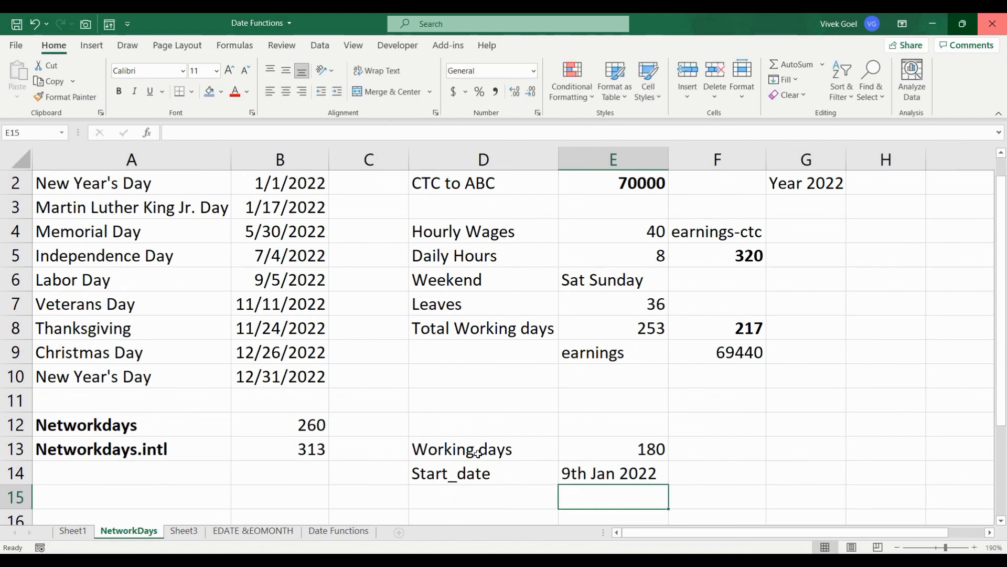
# Add the label "End date ?" in cell D15, under the start date label.
pyautogui.press('Up')
pyautogui.press('Down')
pyautogui.press('Left')
pyautogui.write('E')
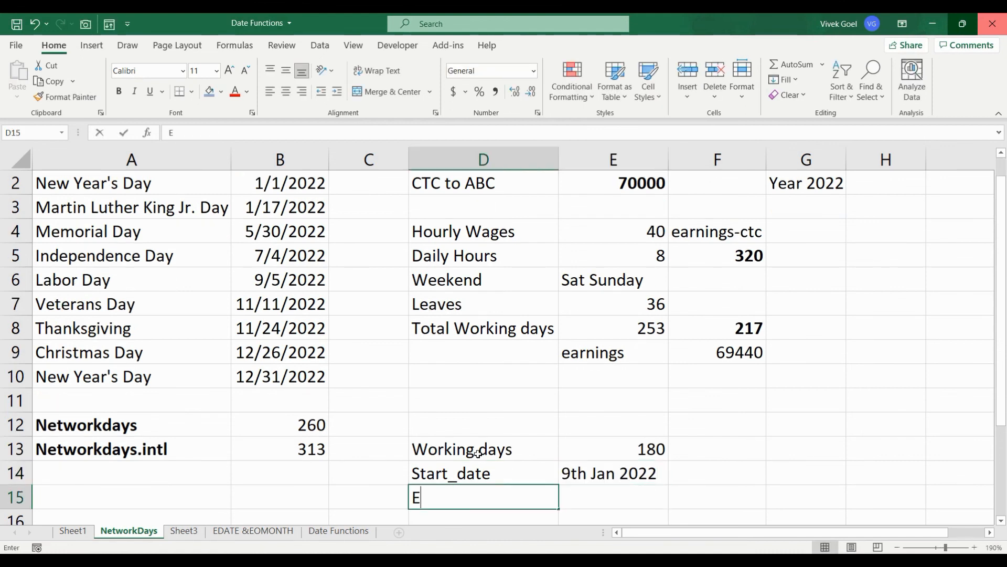
pyautogui.write('nd date ?')
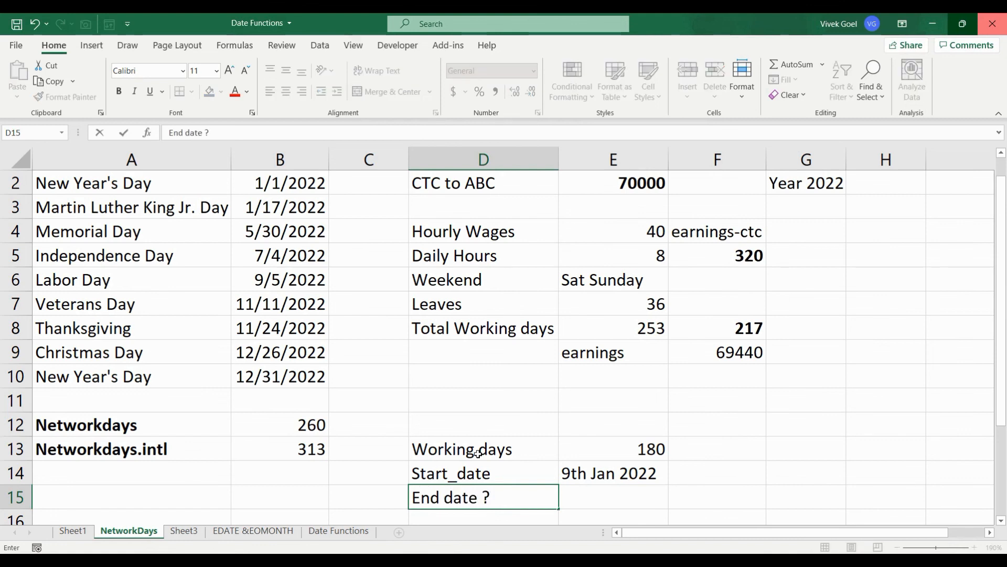
pyautogui.click(598, 428)
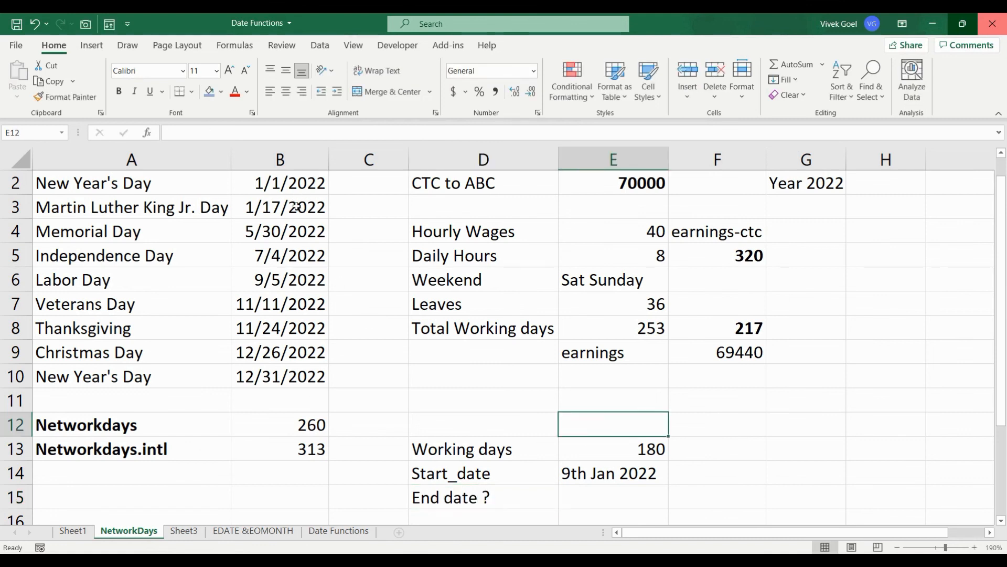